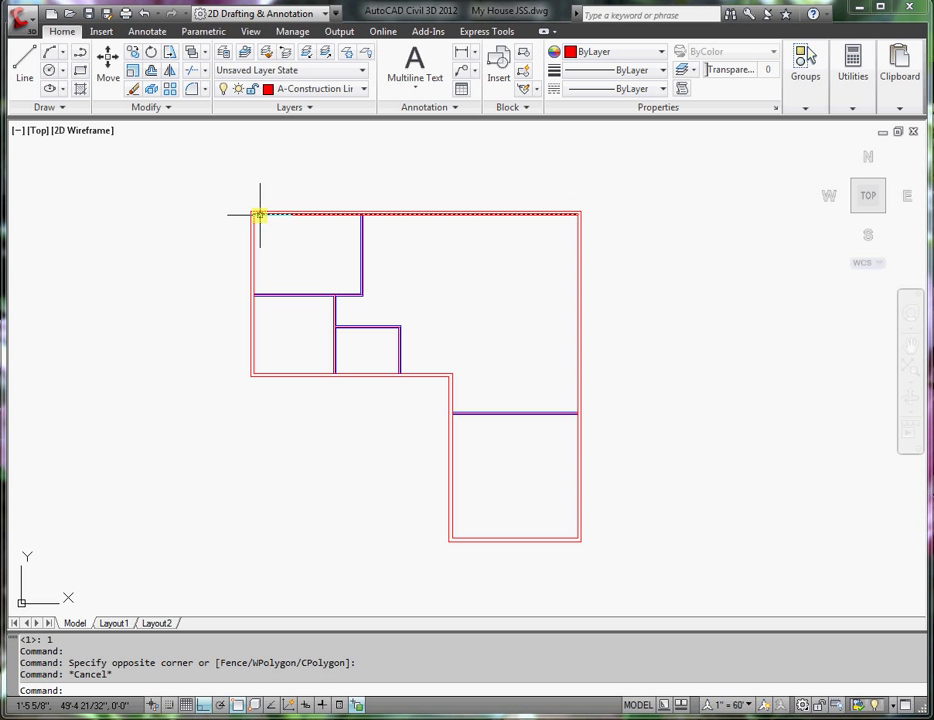
# - Select the top, left, lower, right and bottom wall lines, put them on A-Wall Exterior, then deselect
pyautogui.moveTo(261, 214)
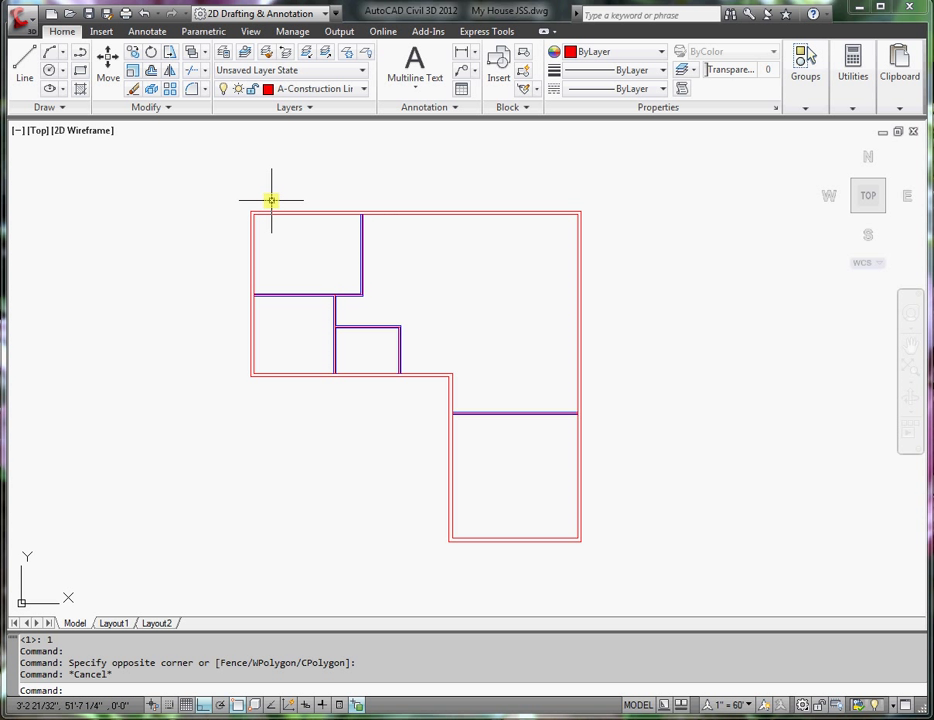
pyautogui.click(271, 201)
pyautogui.click(240, 244)
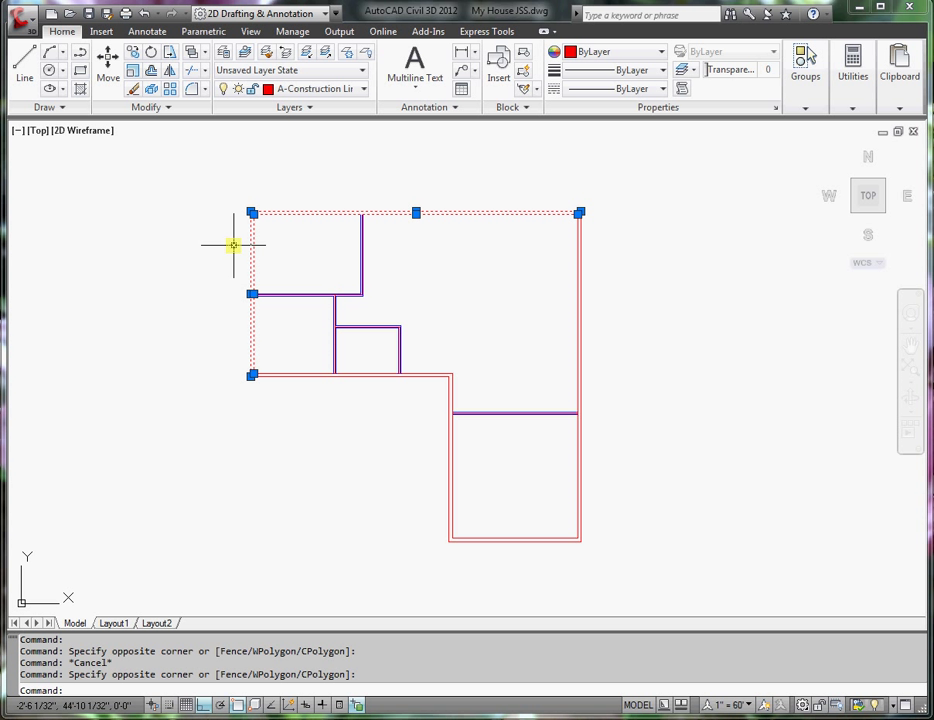
pyautogui.click(470, 355)
pyautogui.click(420, 399)
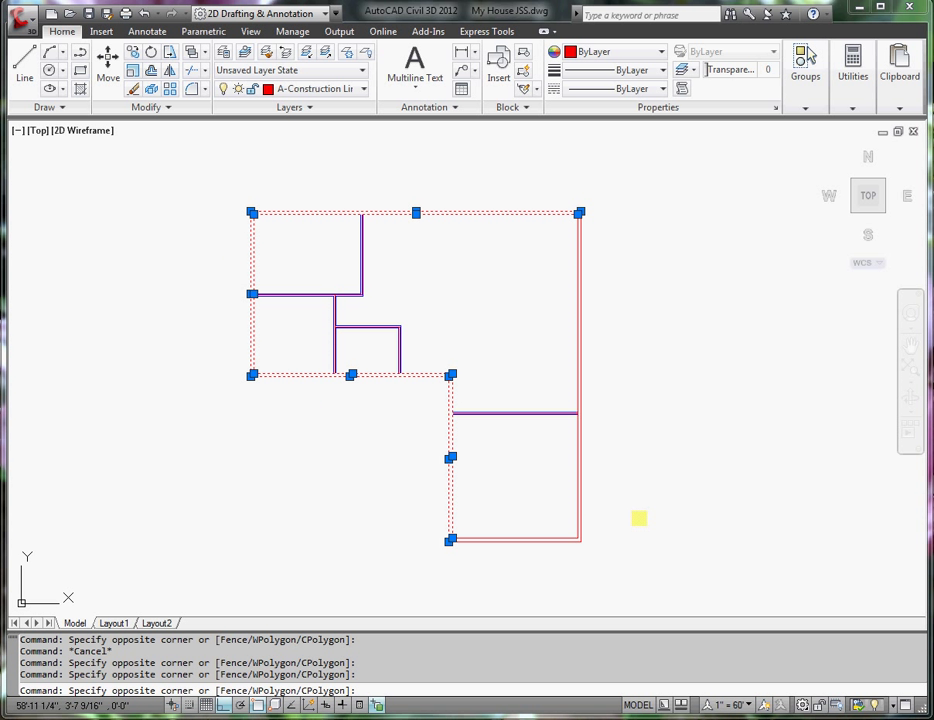
pyautogui.click(640, 517)
pyautogui.click(530, 563)
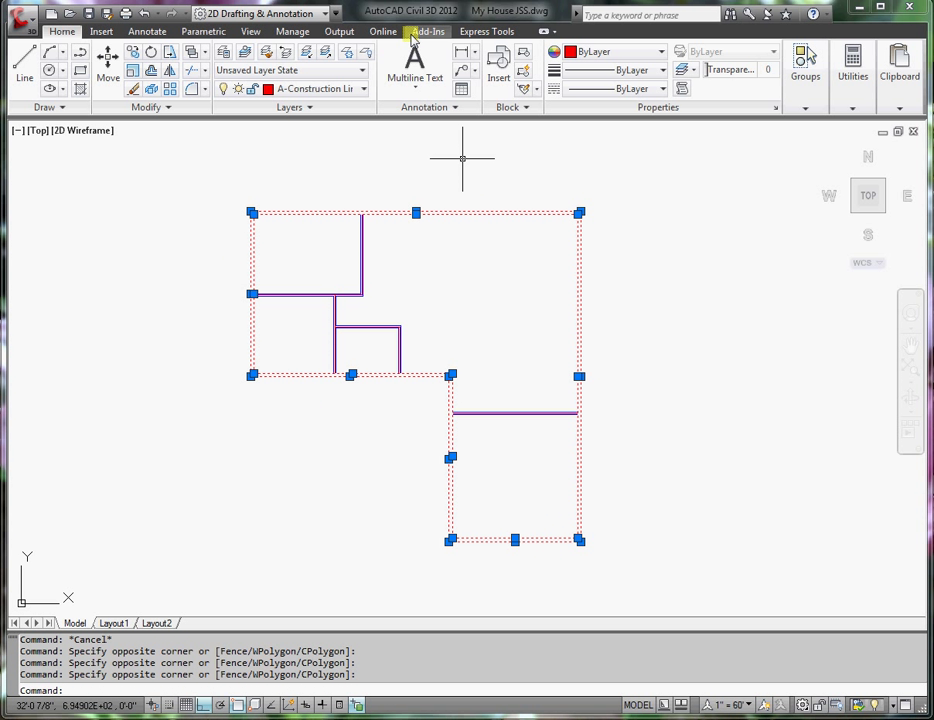
pyautogui.click(364, 90)
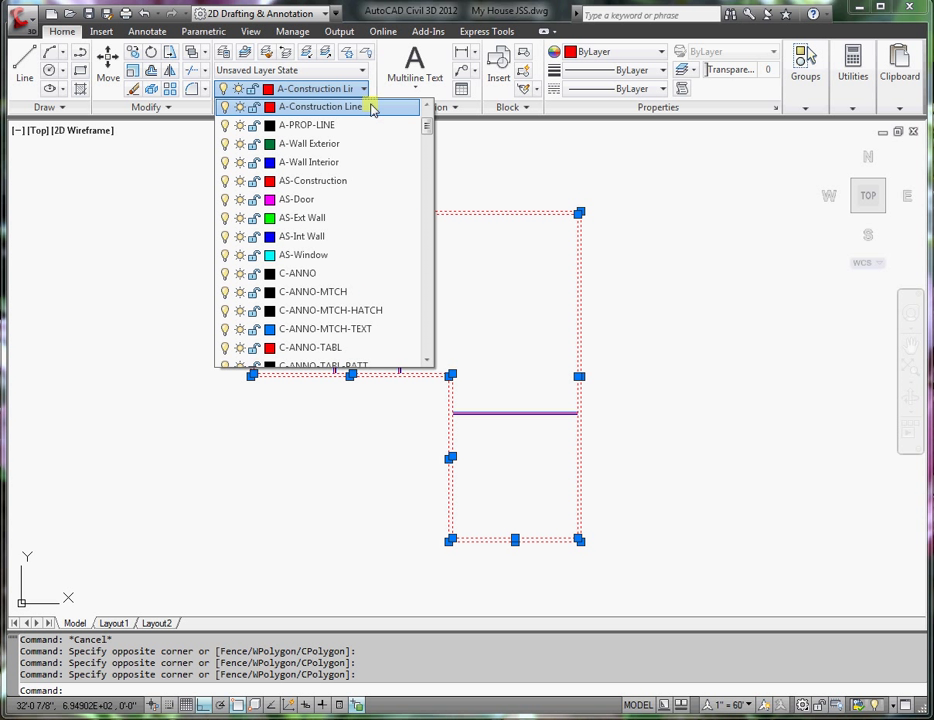
pyautogui.click(305, 147)
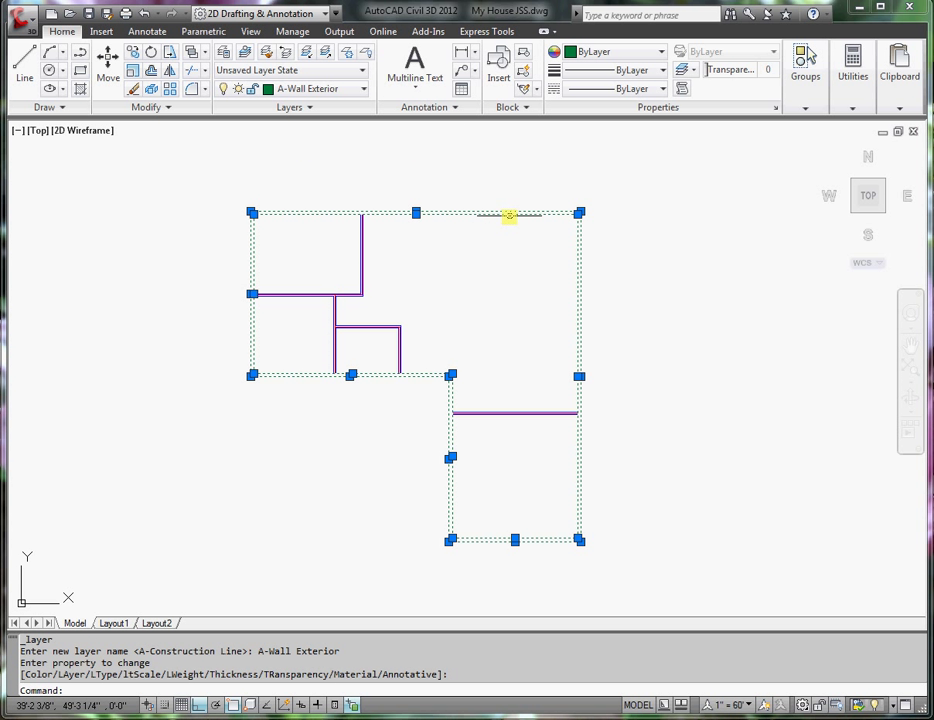
pyautogui.moveTo(509, 214)
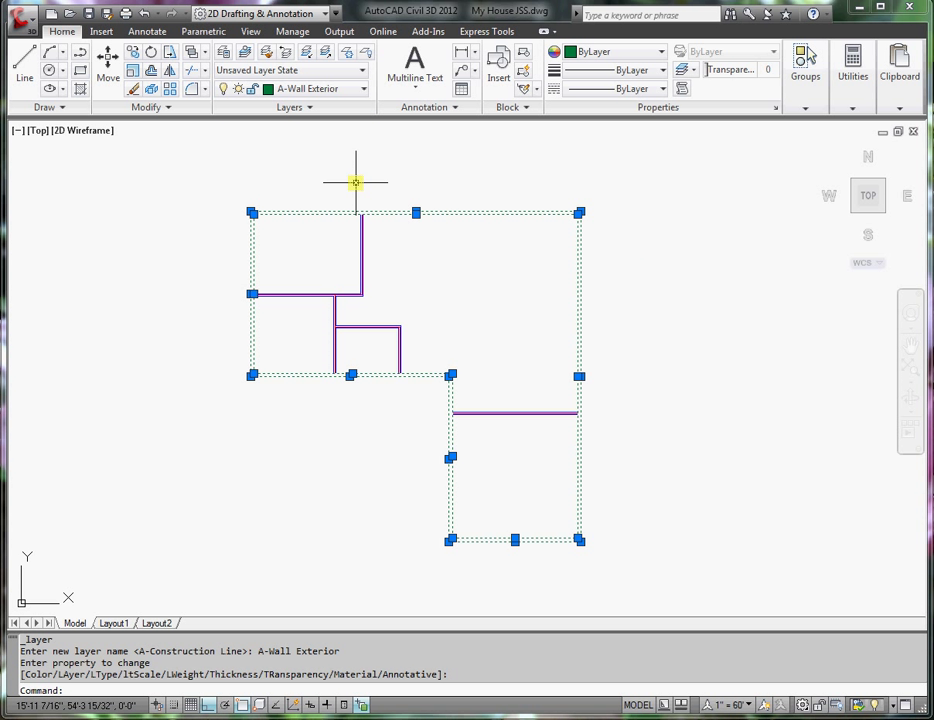
pyautogui.press('Escape')
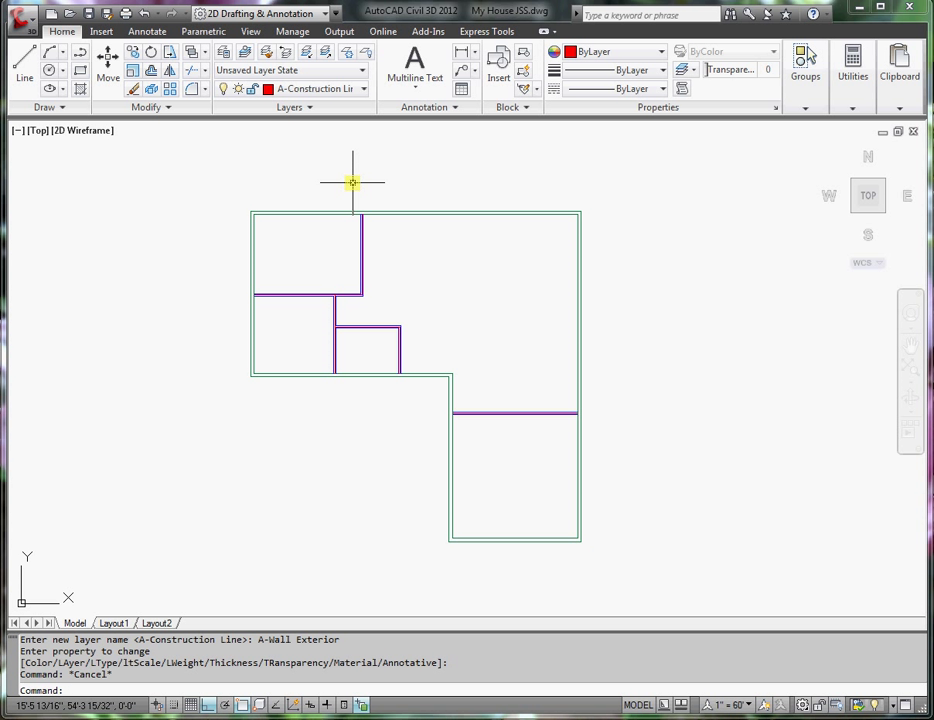
# - Create a new A-Windows layer with colour 150 in the Layer Properties Manager
pyautogui.click(223, 52)
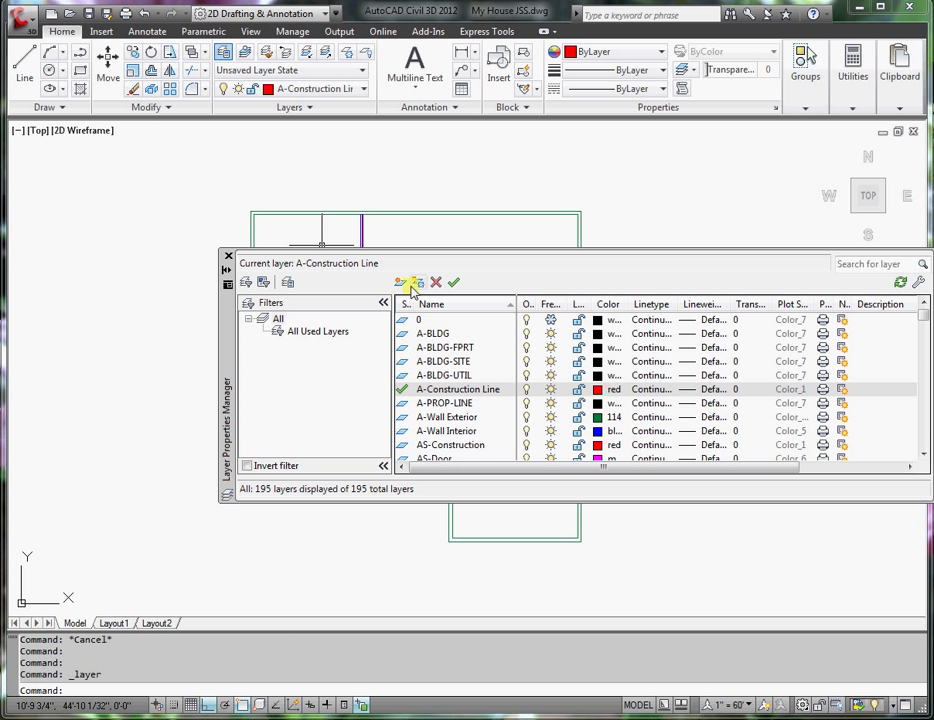
pyautogui.click(400, 283)
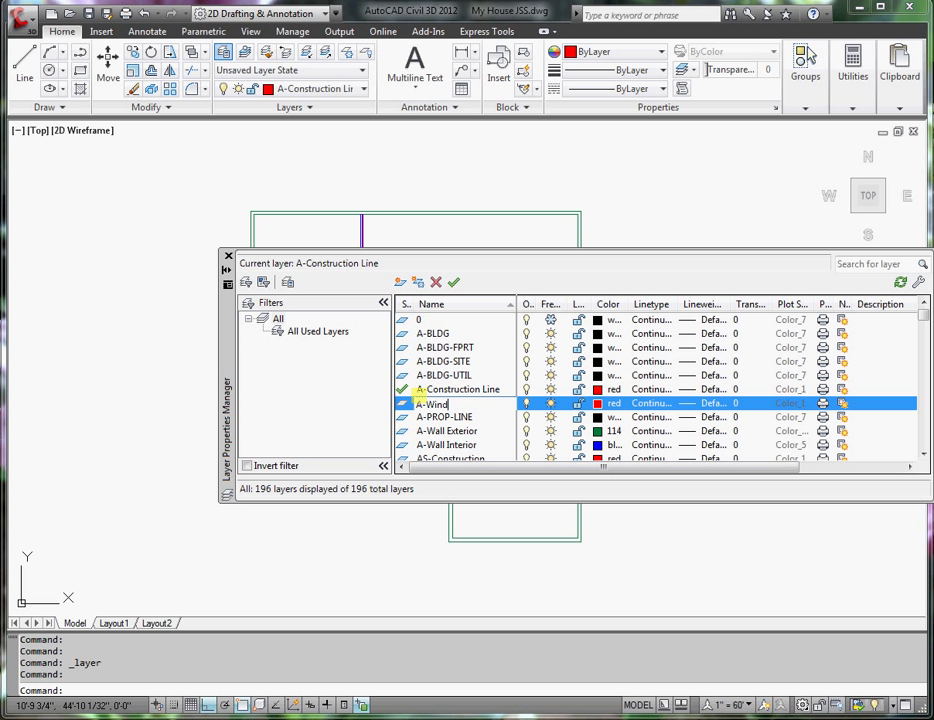
pyautogui.click(620, 405)
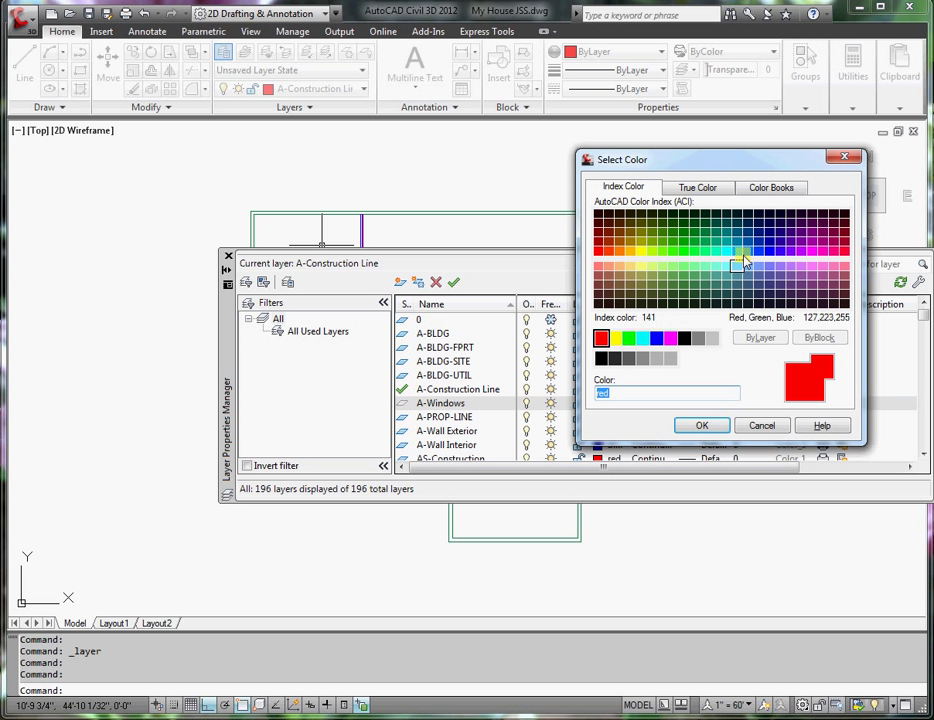
pyautogui.click(749, 251)
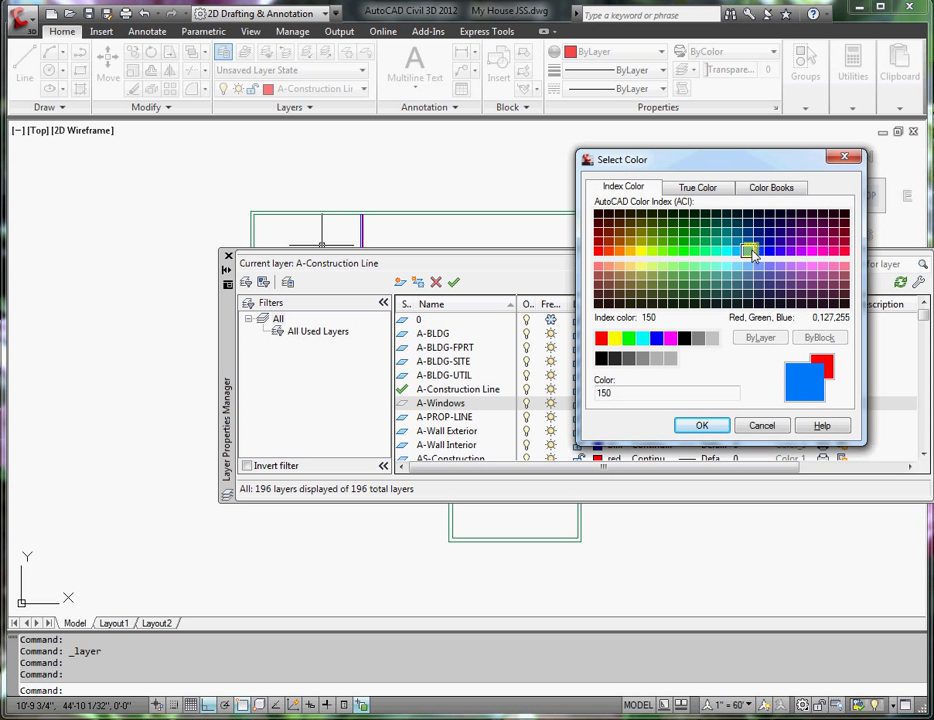
pyautogui.click(698, 427)
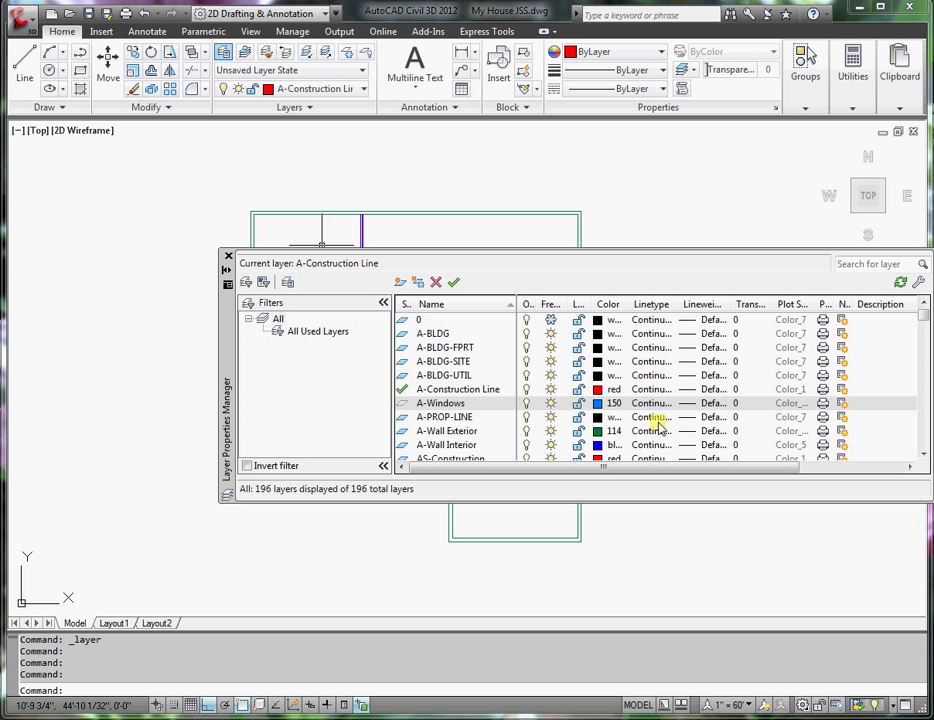
# - Make A-Windows the current layer and select the A-Construction Line layer
pyautogui.click(447, 404)
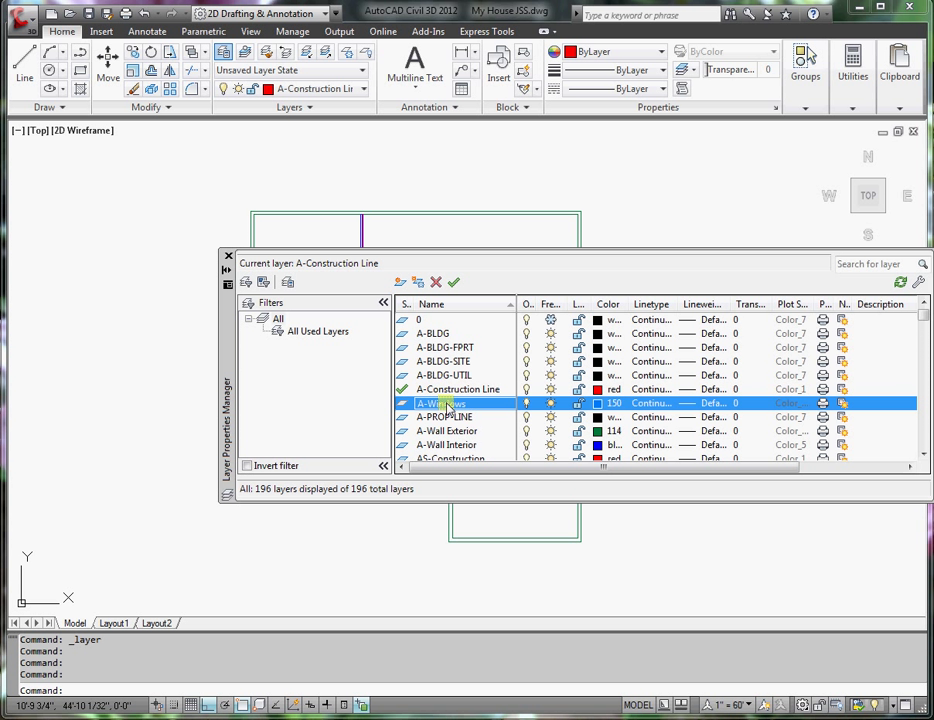
pyautogui.click(453, 283)
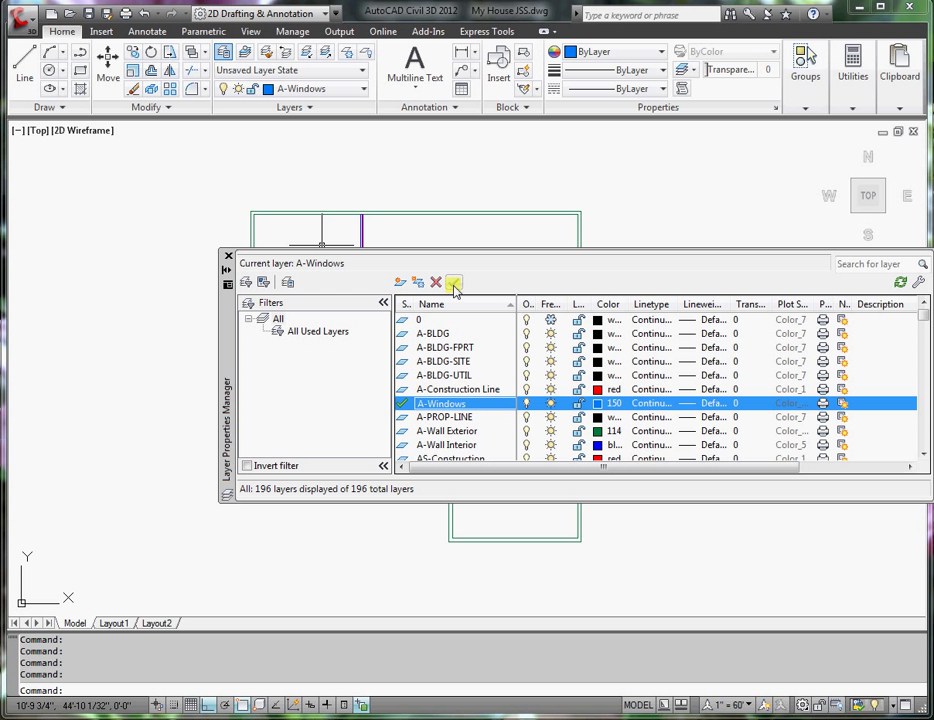
pyautogui.click(457, 390)
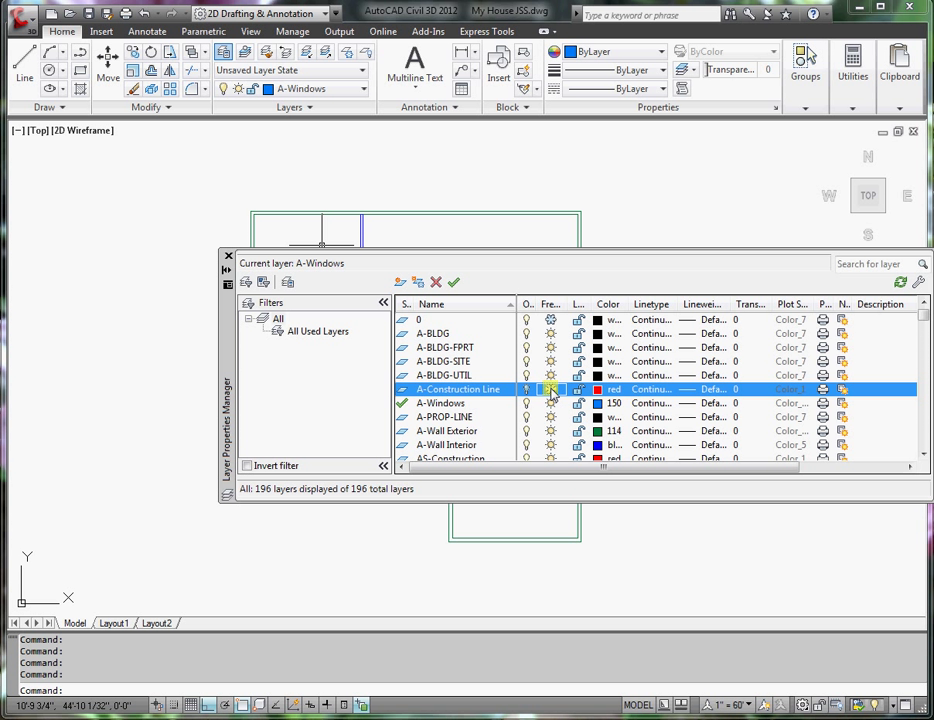
# - Close the Layer Properties Manager and zoom toward the lower-left room
pyautogui.click(229, 257)
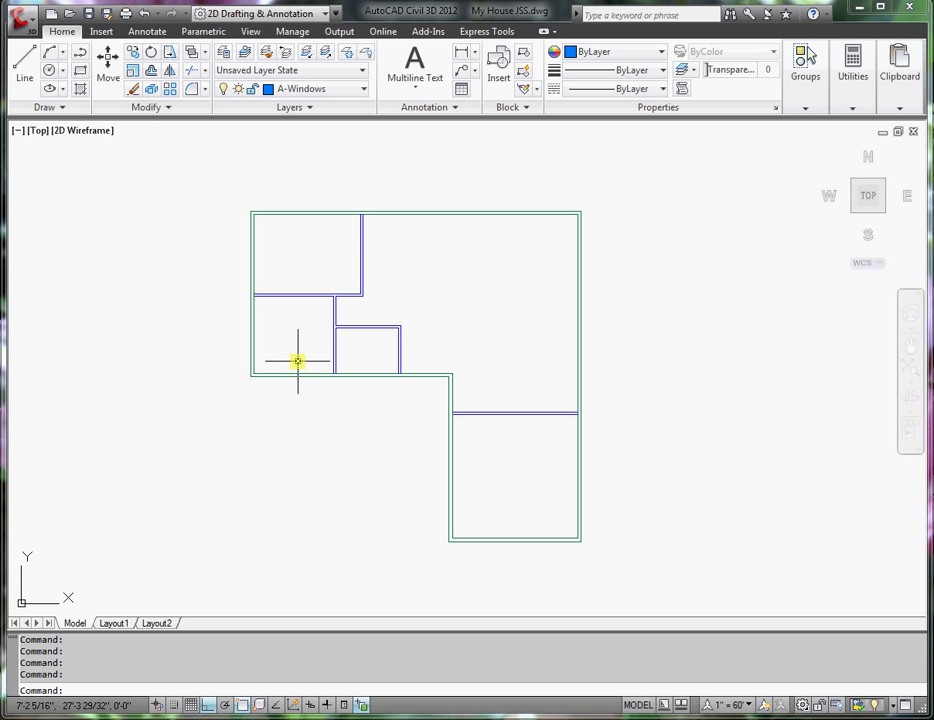
pyautogui.scroll(3, 300, 361)
pyautogui.moveTo(300, 361); pyautogui.dragTo(309, 430, button='middle')
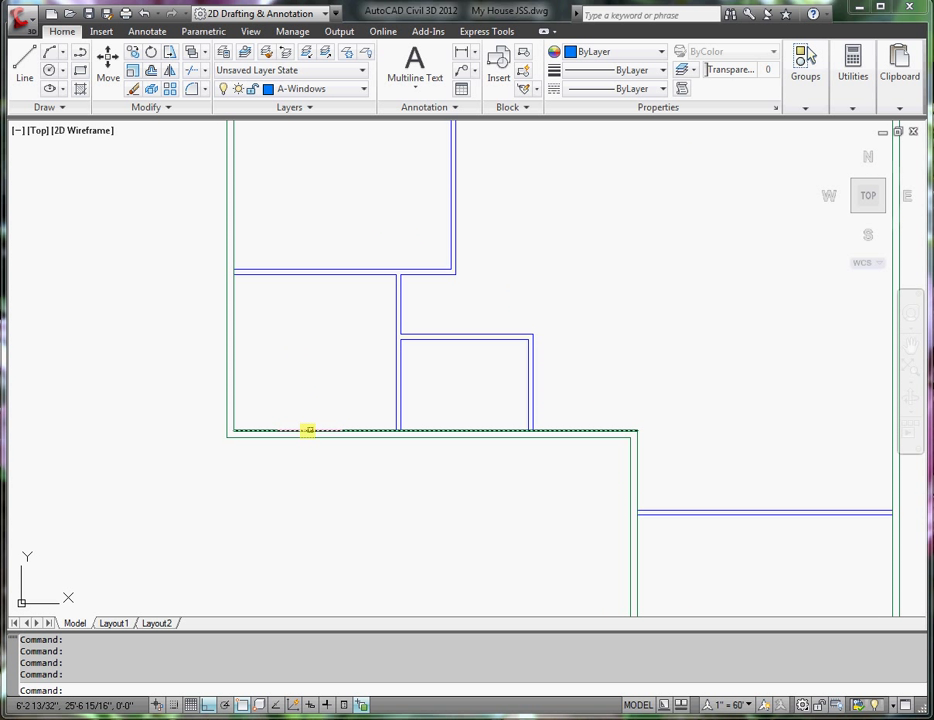
# - Thaw layer 0 from the Layer dropdown and zoom in along the bottom wall
pyautogui.click(364, 90)
pyautogui.moveTo(425, 137); pyautogui.dragTo(427, 108)
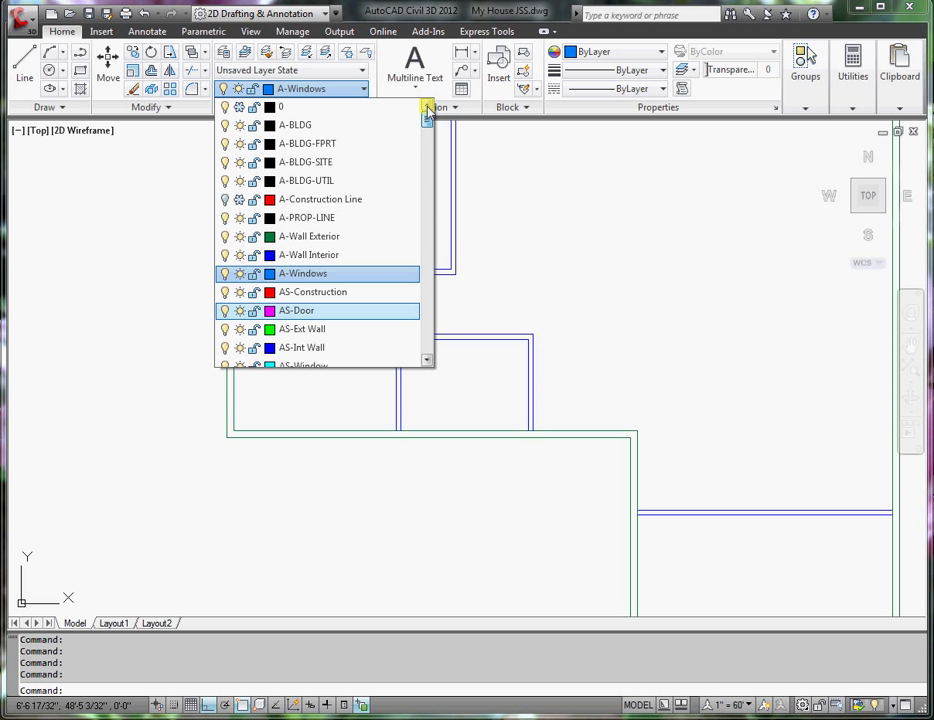
pyautogui.click(240, 107)
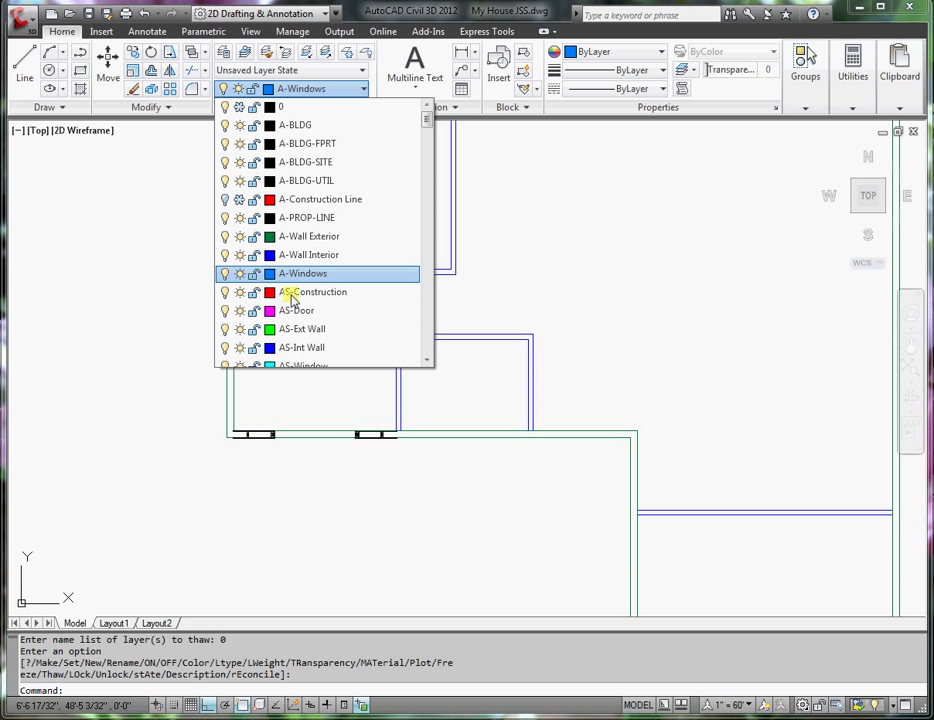
pyautogui.click(310, 396)
pyautogui.scroll(2, 301, 454)
pyautogui.scroll(3, 301, 454)
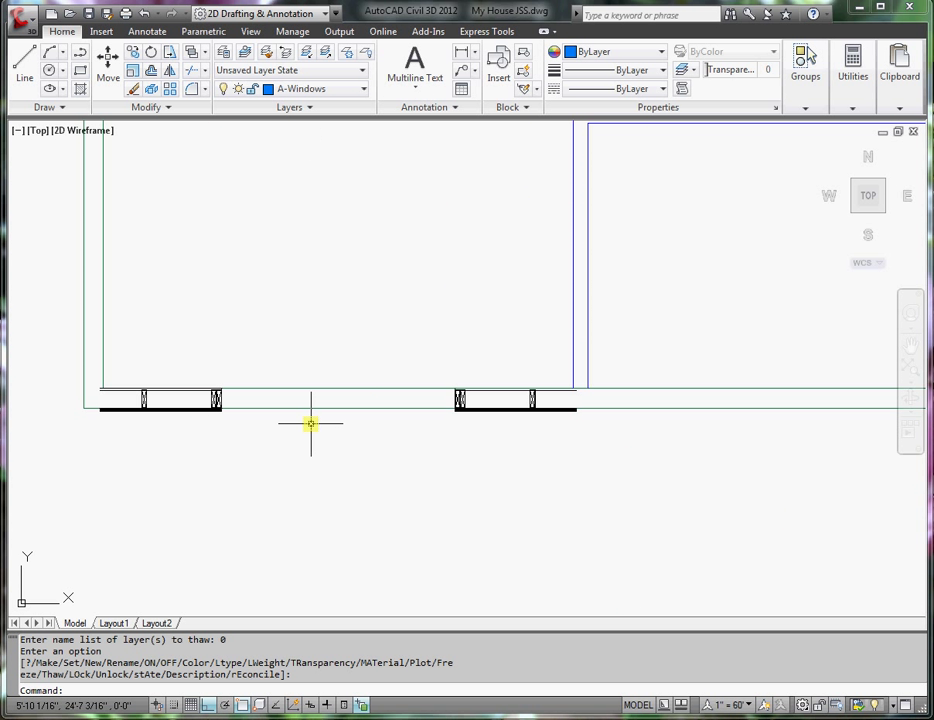
pyautogui.moveTo(310, 417); pyautogui.dragTo(333, 440, button='middle')
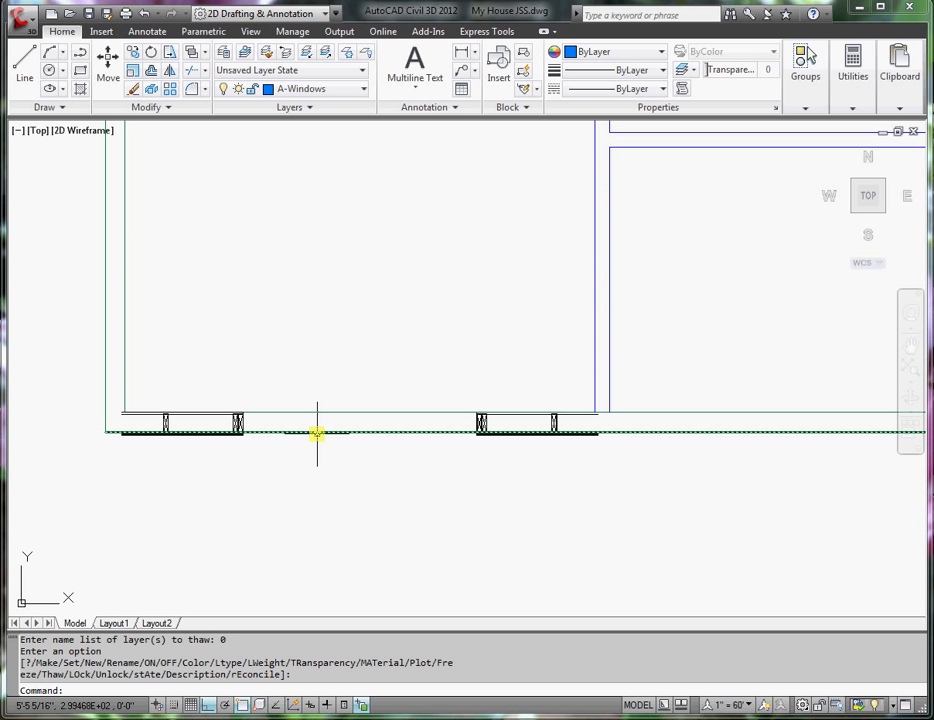
pyautogui.scroll(2, 317, 434)
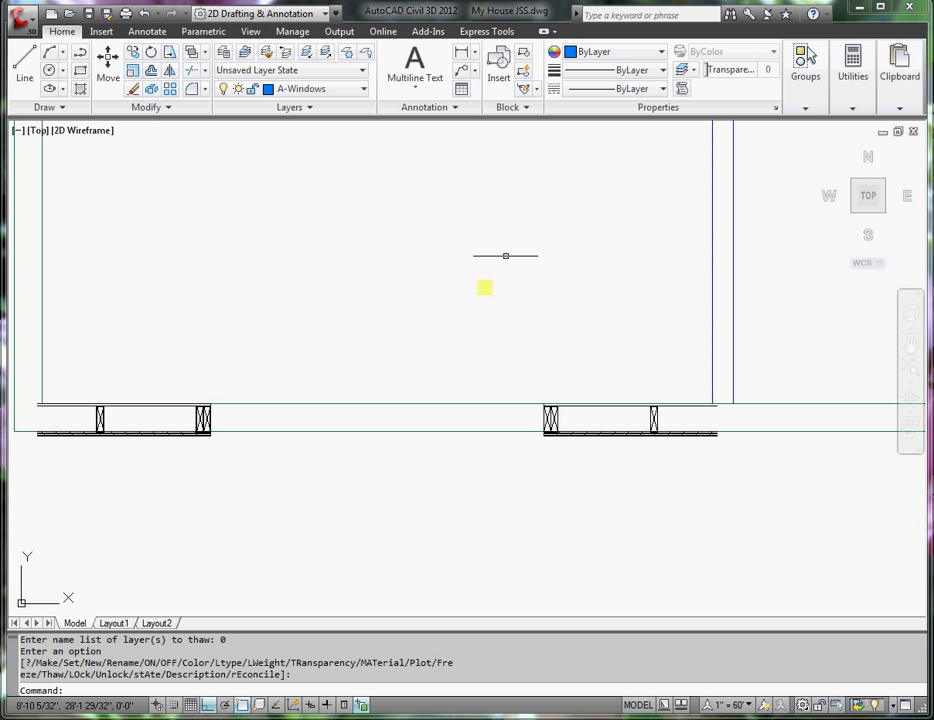
# - Freeze layer 0 again to hide its geometry
pyautogui.click(364, 90)
pyautogui.moveTo(428, 136); pyautogui.dragTo(427, 110)
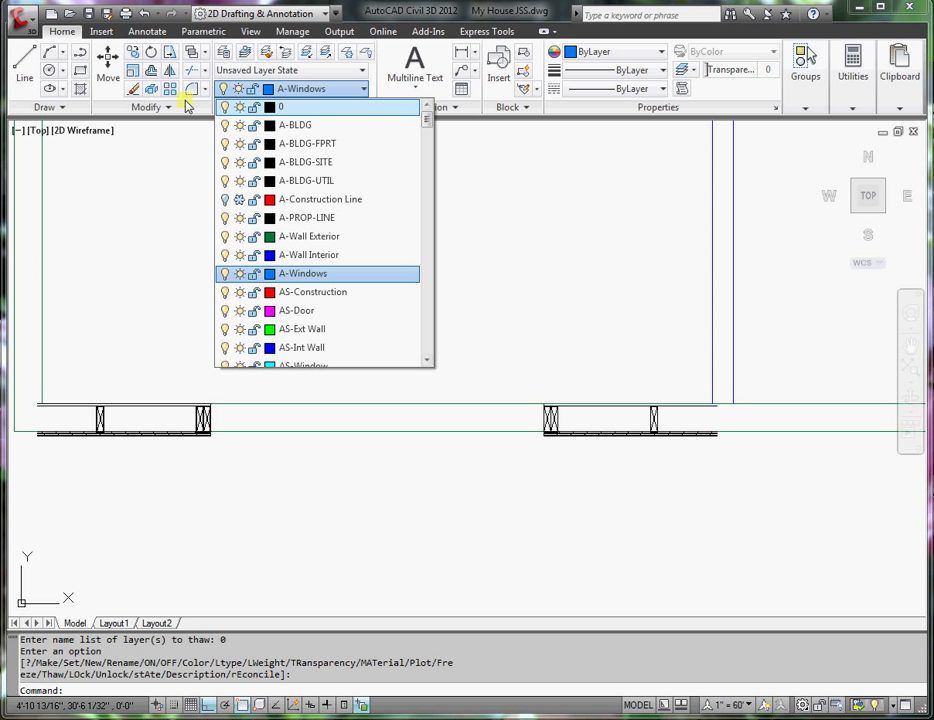
pyautogui.click(240, 107)
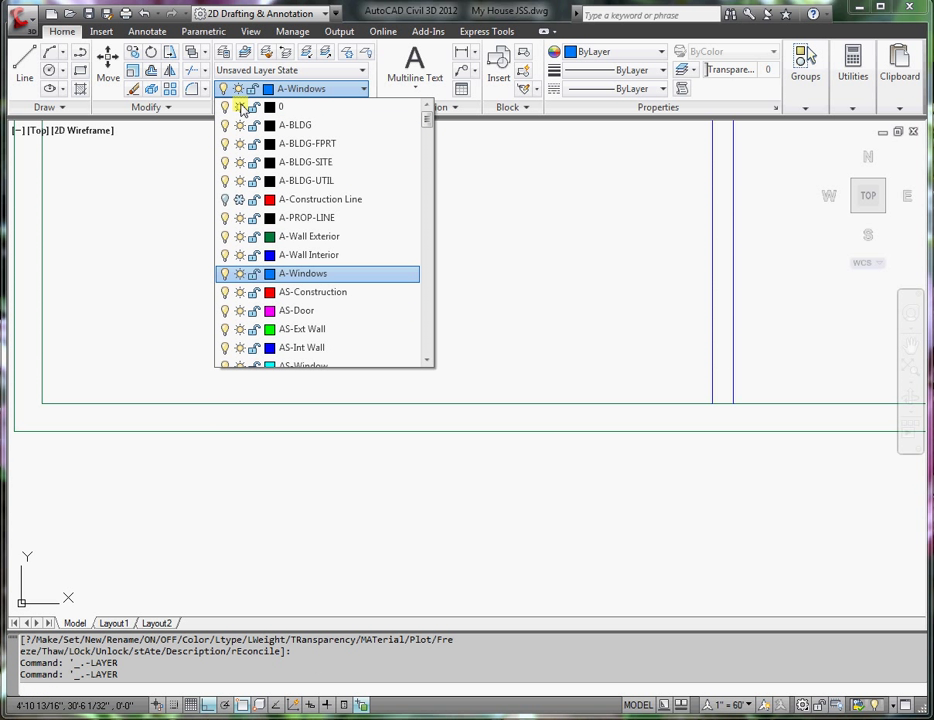
pyautogui.click(503, 257)
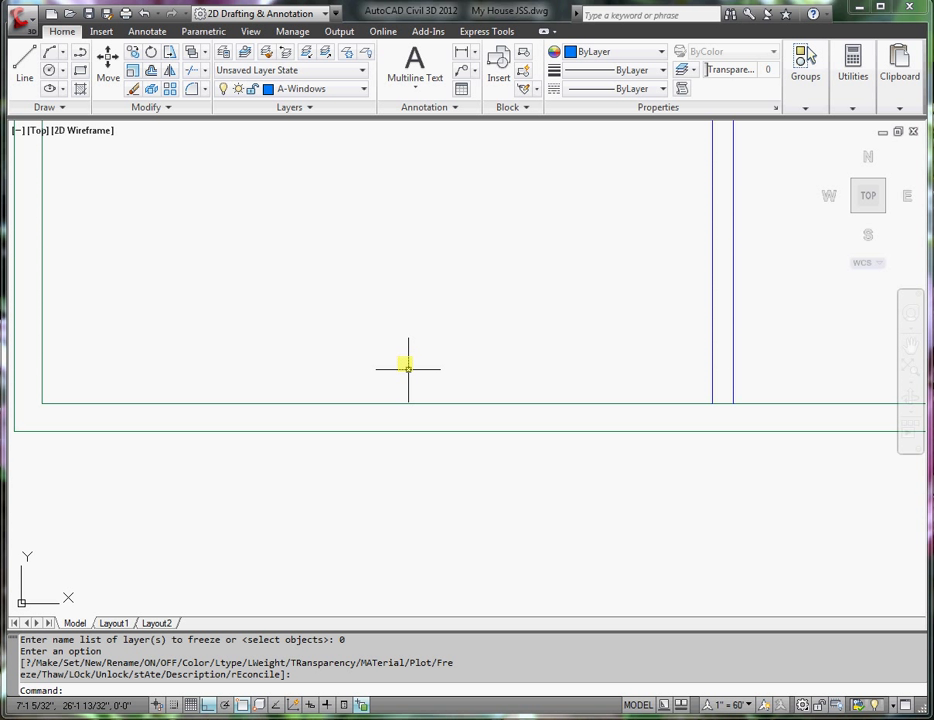
# - Draw a line snapped from the room's lower-left inner corner to the bottom wall's right endpoint
pyautogui.click(26, 66)
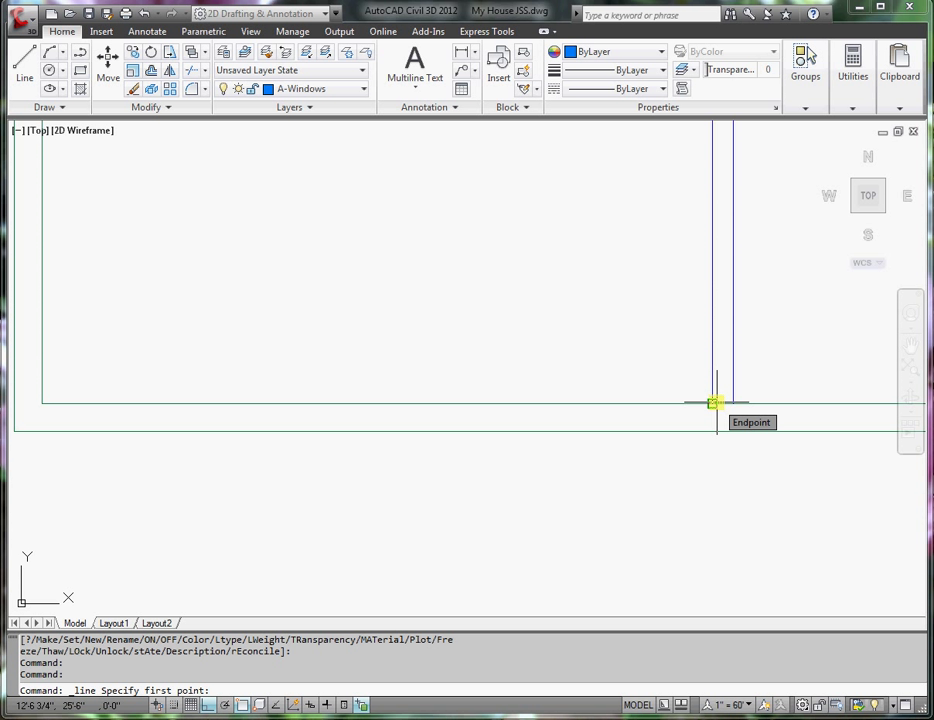
pyautogui.keyDown('shift'); pyautogui.rightClick(462, 333); pyautogui.keyUp('shift')
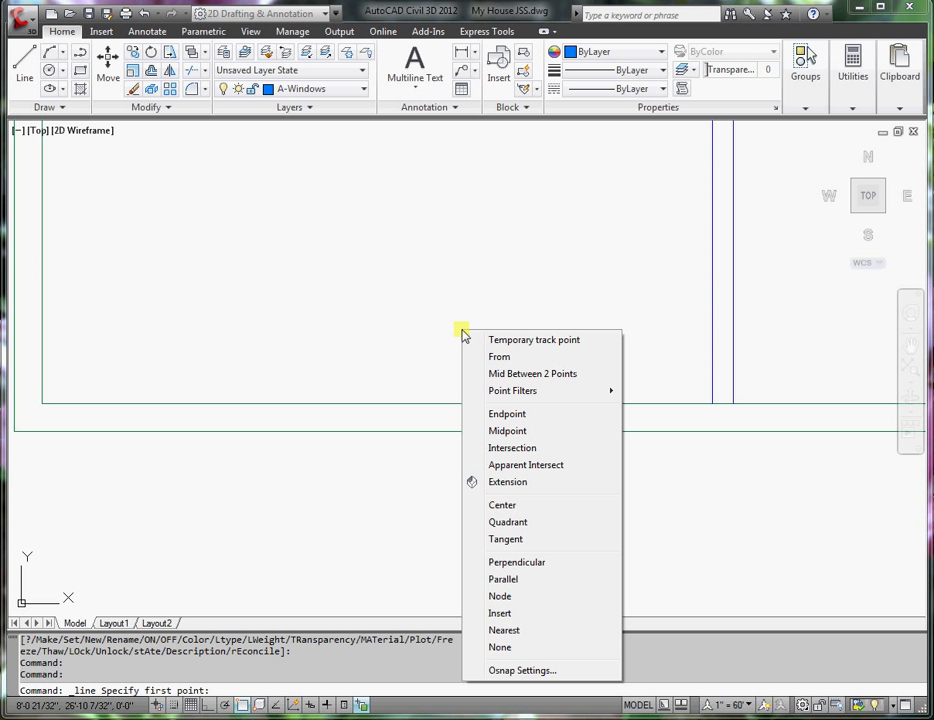
pyautogui.click(511, 414)
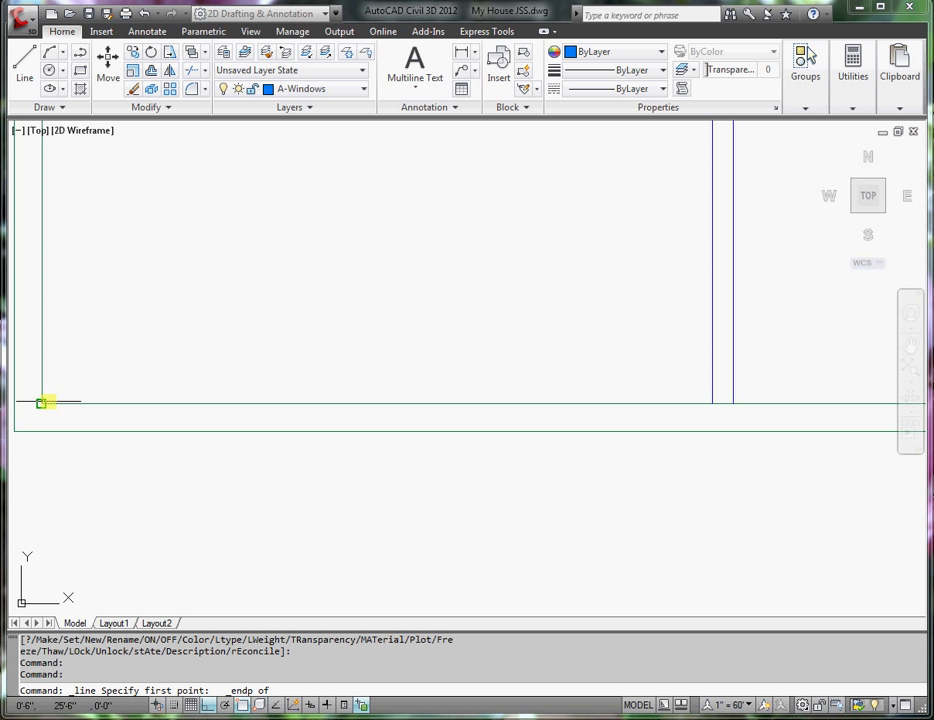
pyautogui.click(41, 404)
pyautogui.keyDown('shift'); pyautogui.rightClick(616, 353); pyautogui.keyUp('shift')
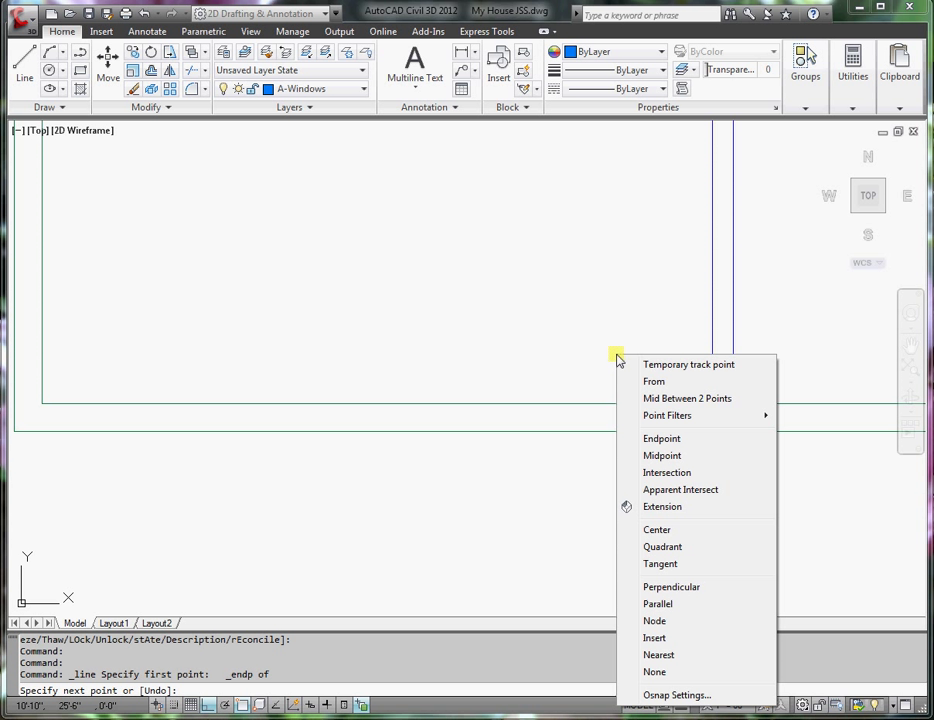
pyautogui.click(662, 438)
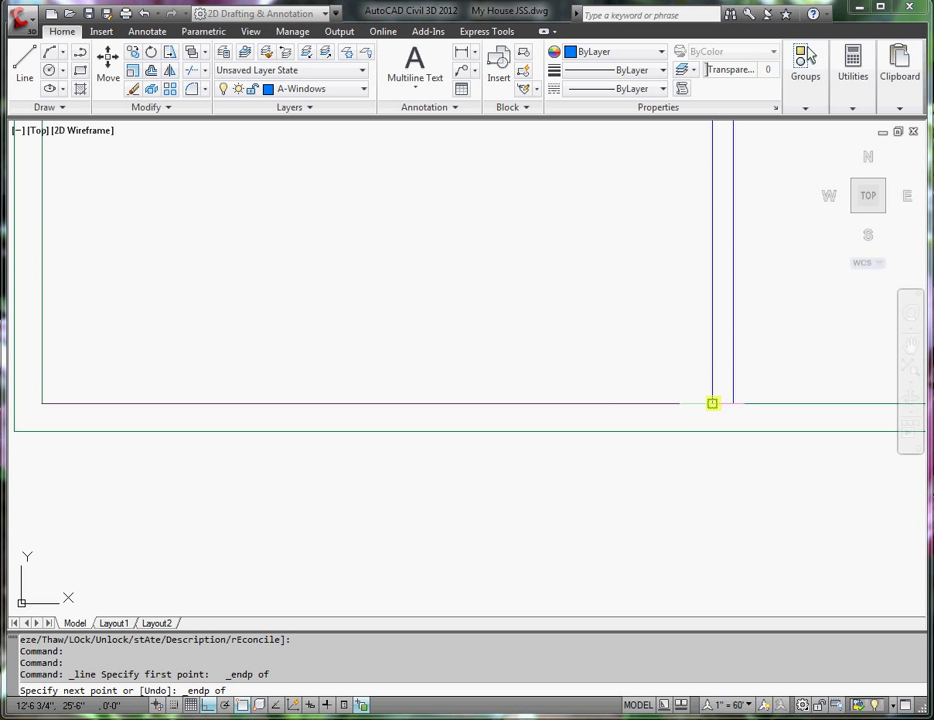
pyautogui.click(711, 402)
pyautogui.press('Return')
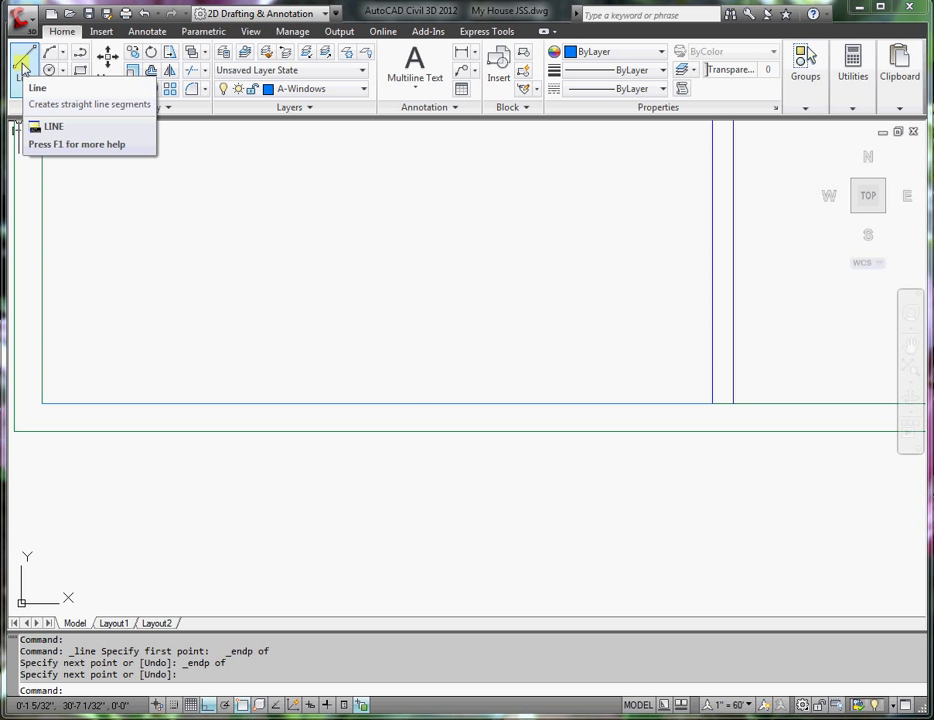
# - Start a new line using a Midpoint snap for its first point
pyautogui.click(22, 66)
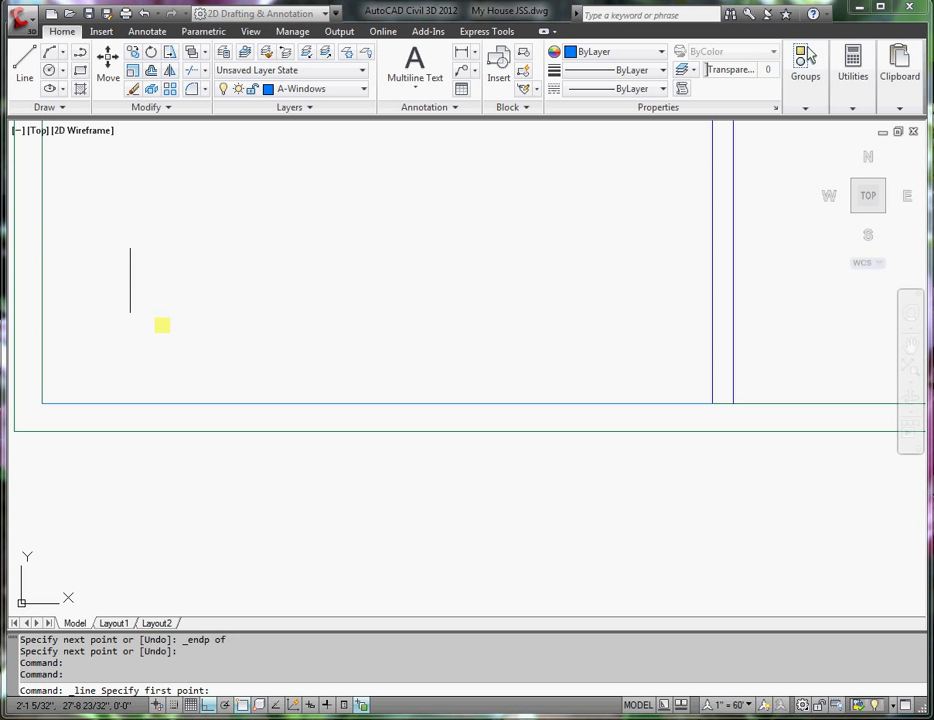
pyautogui.keyDown('shift'); pyautogui.rightClick(325, 355); pyautogui.keyUp('shift')
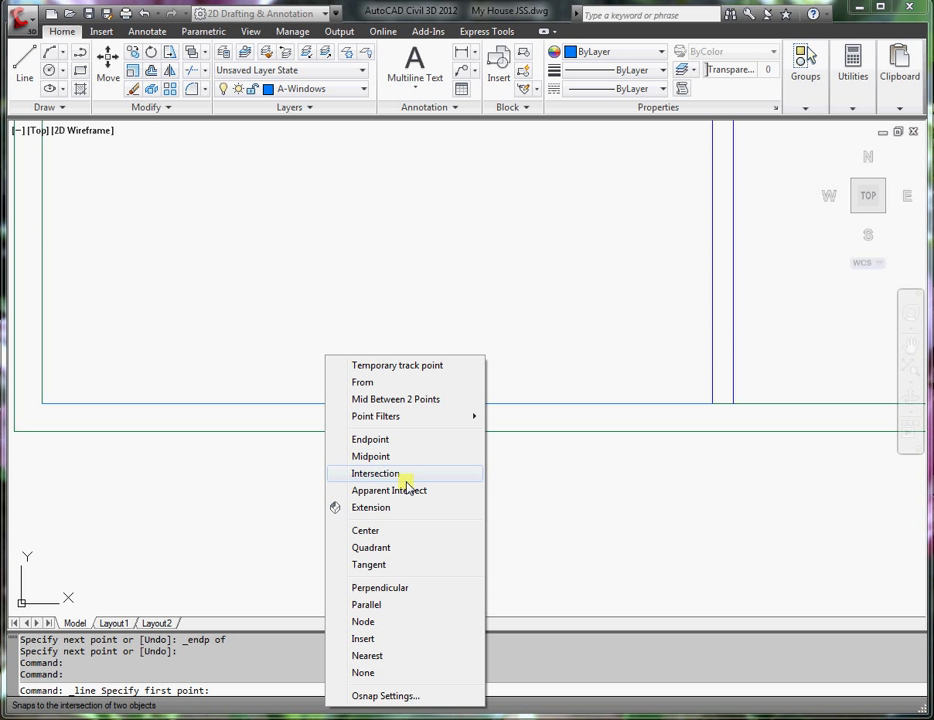
pyautogui.click(372, 457)
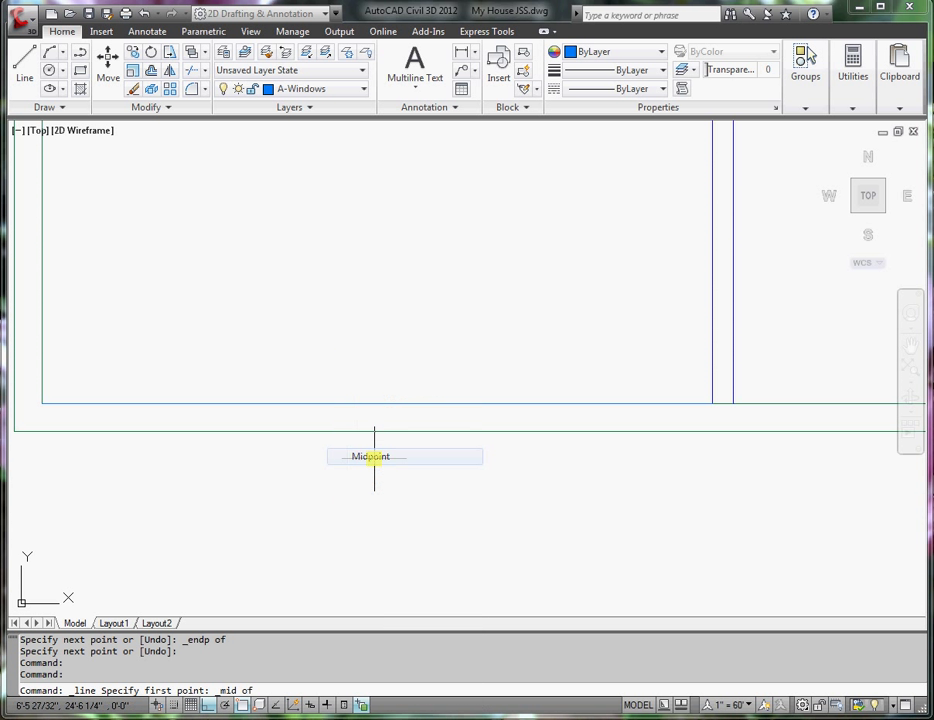
# - With Ortho on, draw a vertical line from the bottom line's midpoint down past the outer wall
pyautogui.click(381, 402)
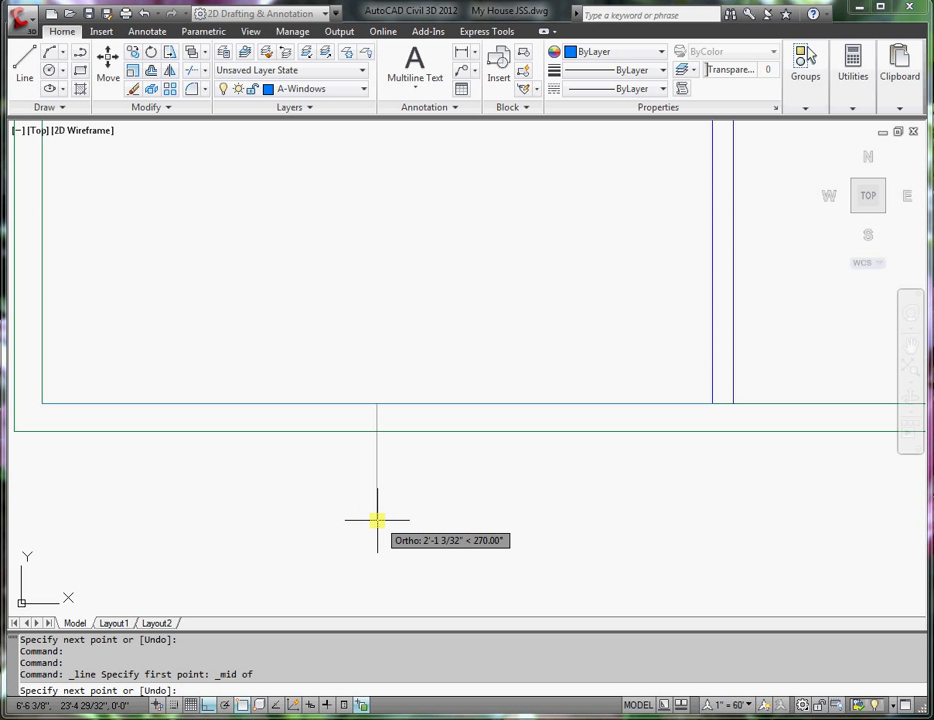
pyautogui.press('F8')
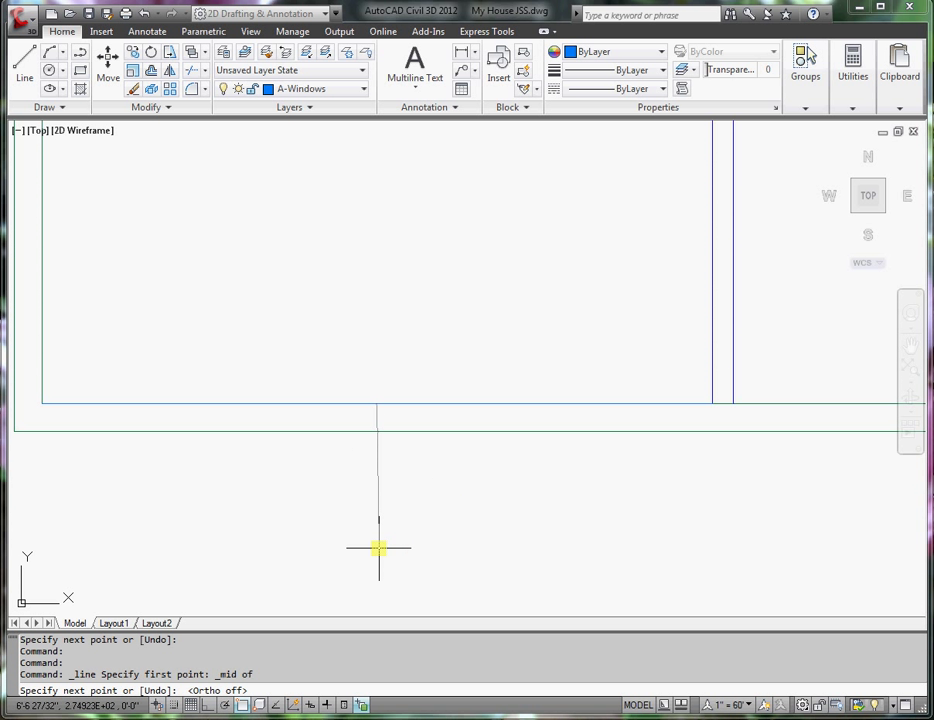
pyautogui.press('F8')
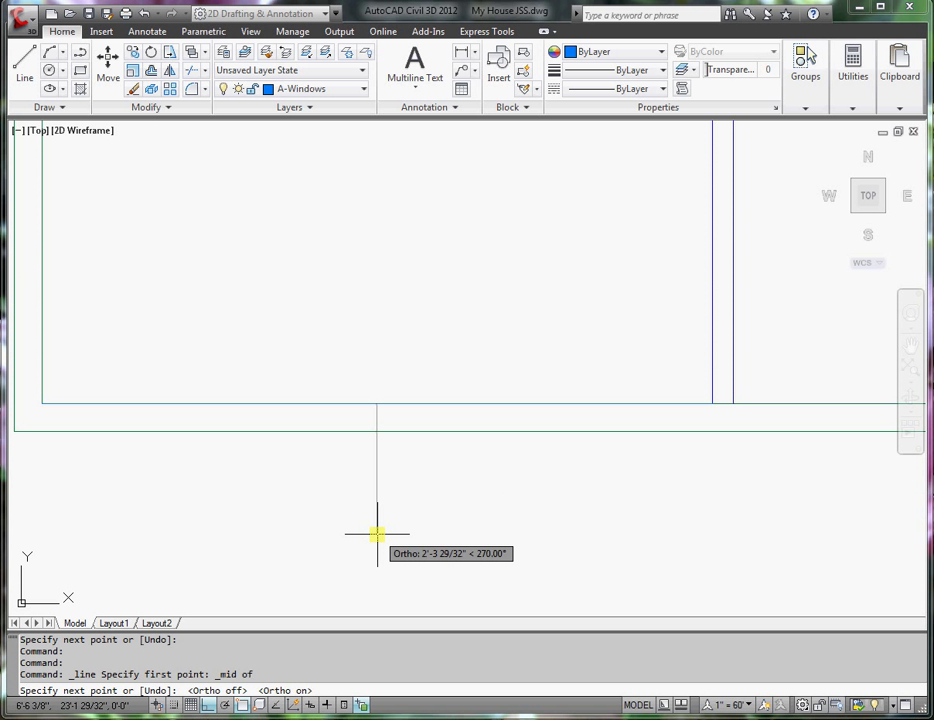
pyautogui.click(377, 513)
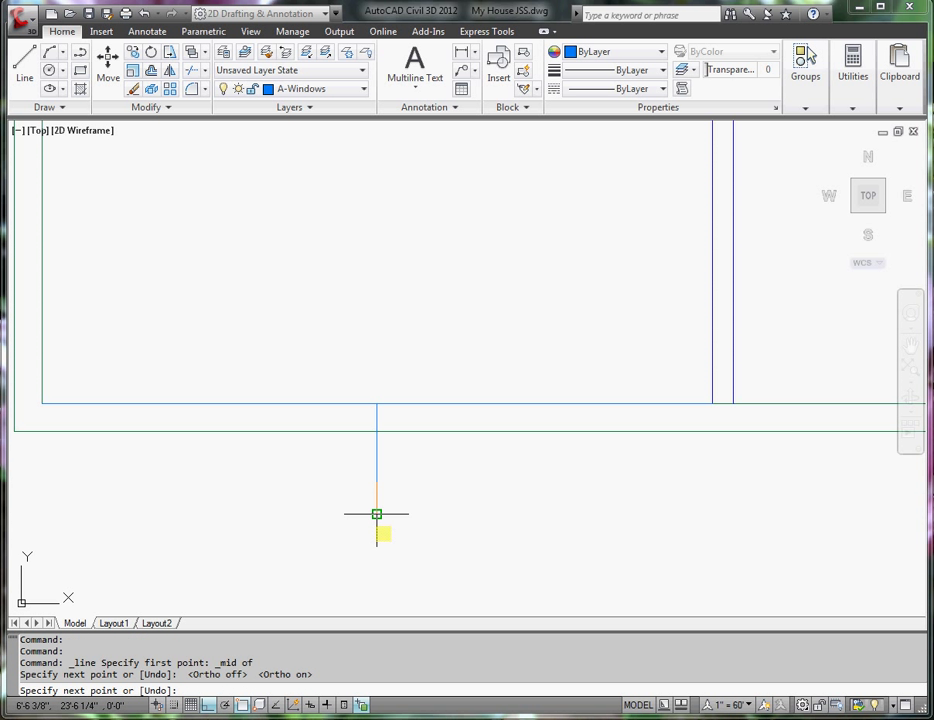
pyautogui.press('Return')
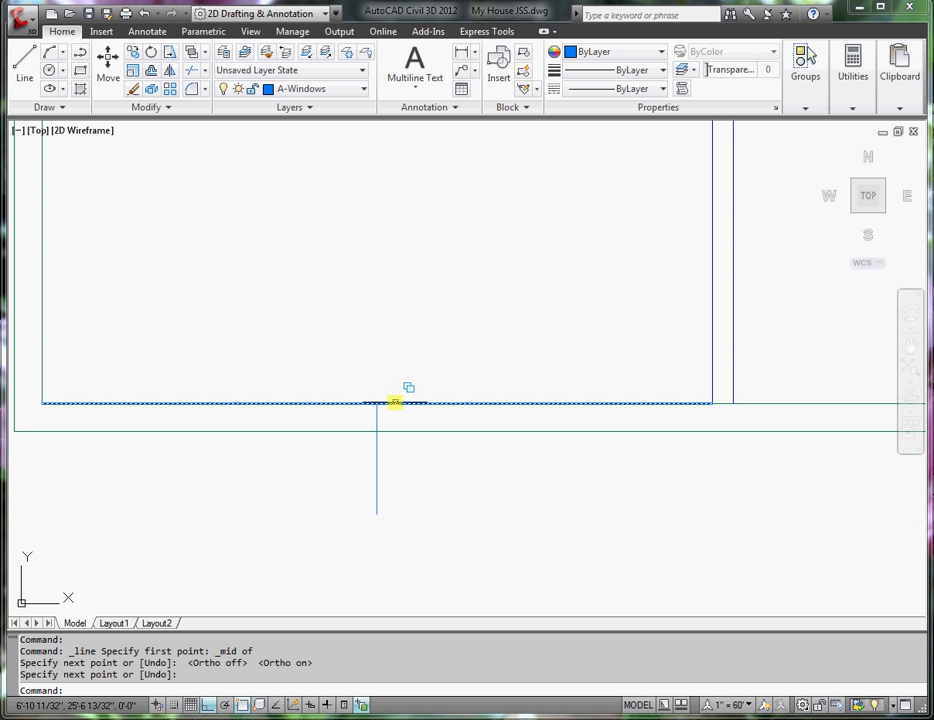
# - Erase the bottom line, offset the centre line 3' left and right, then erase the centre line
pyautogui.click(395, 402)
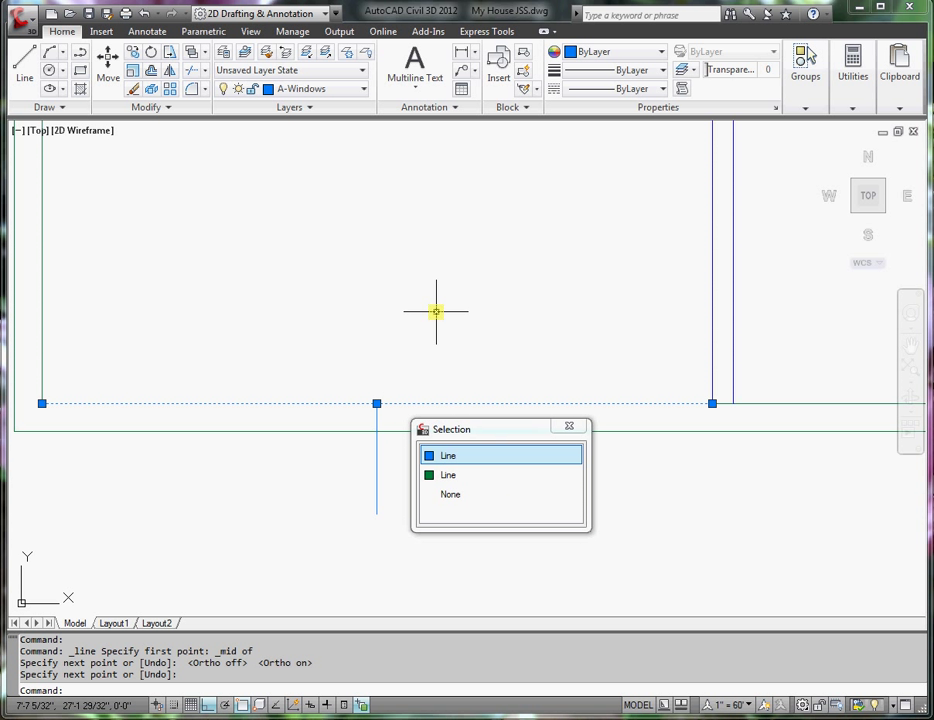
pyautogui.click(131, 89)
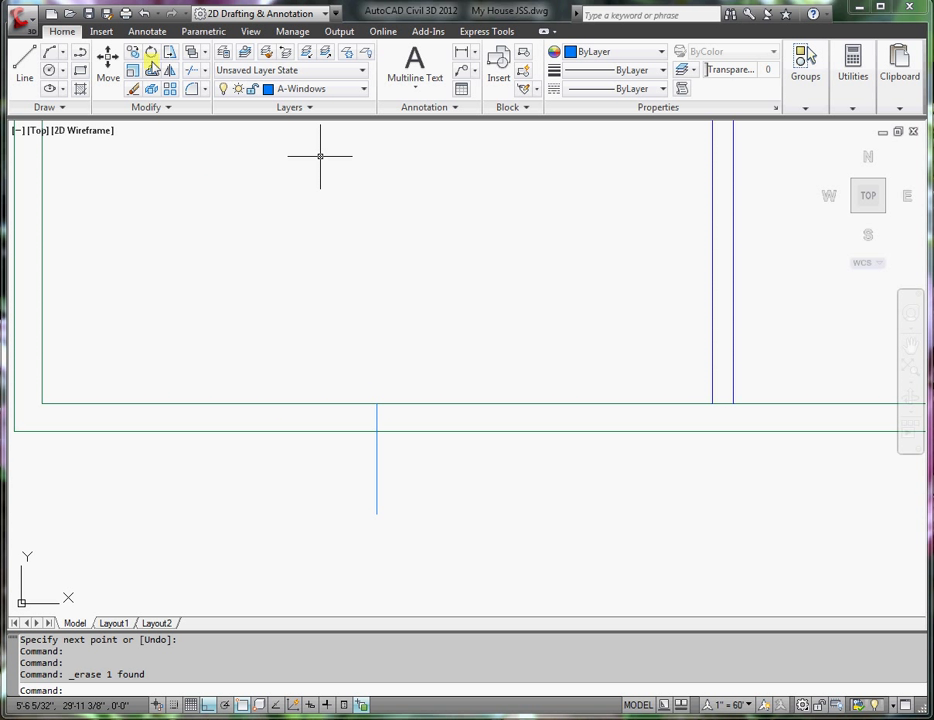
pyautogui.click(151, 72)
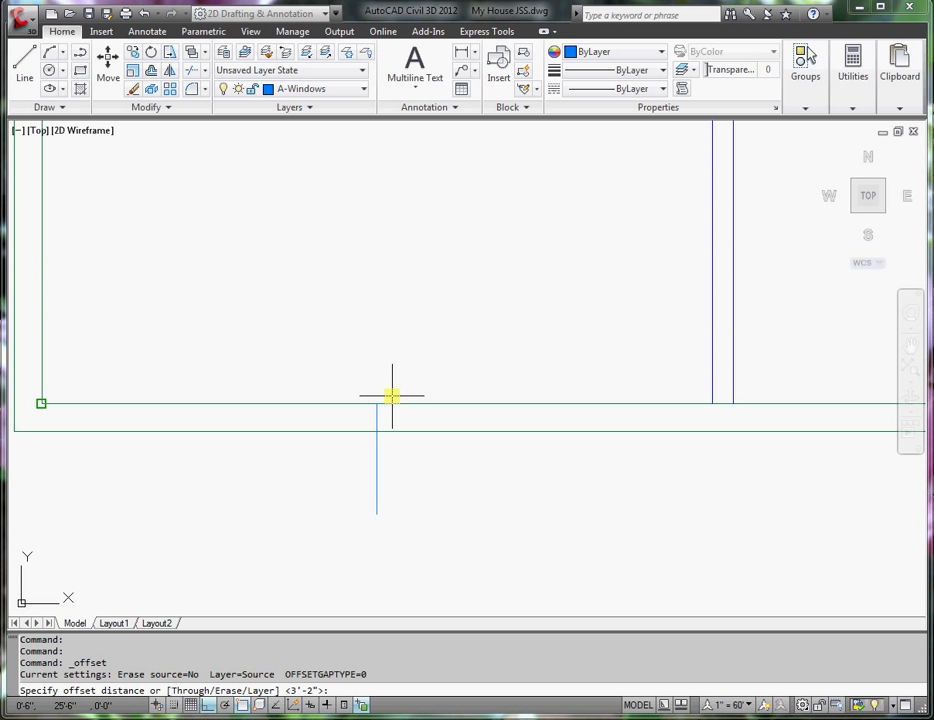
pyautogui.press('Return')
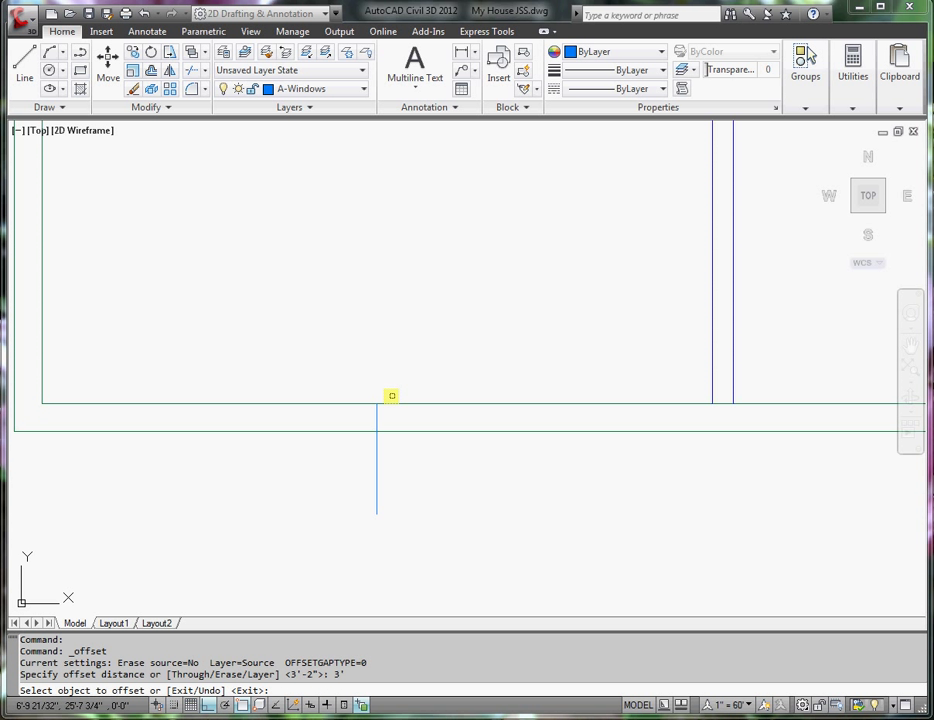
pyautogui.click(376, 419)
pyautogui.click(465, 413)
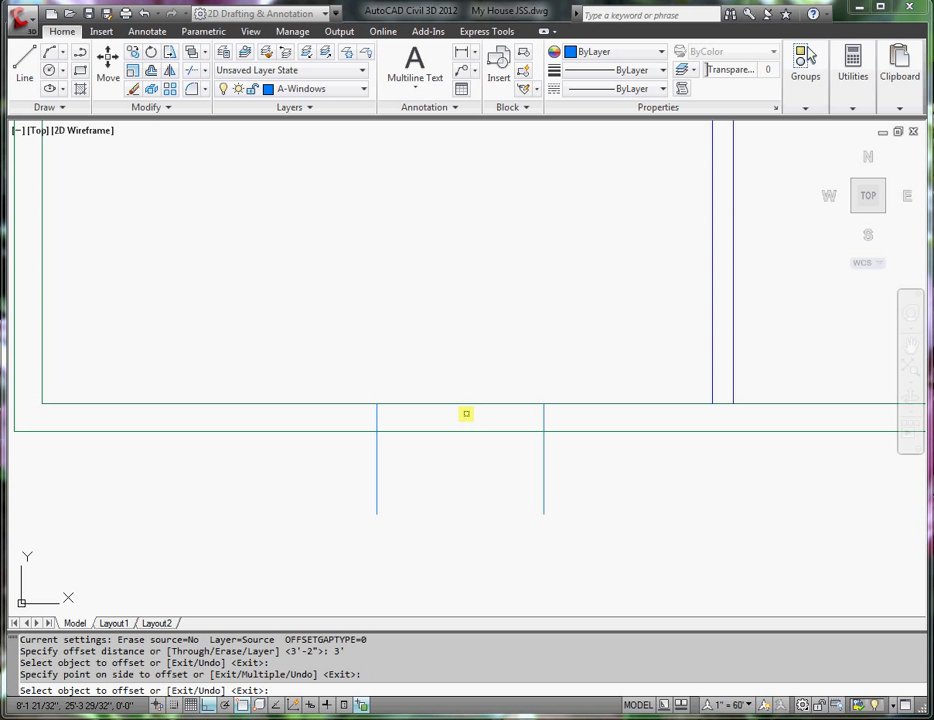
pyautogui.click(376, 419)
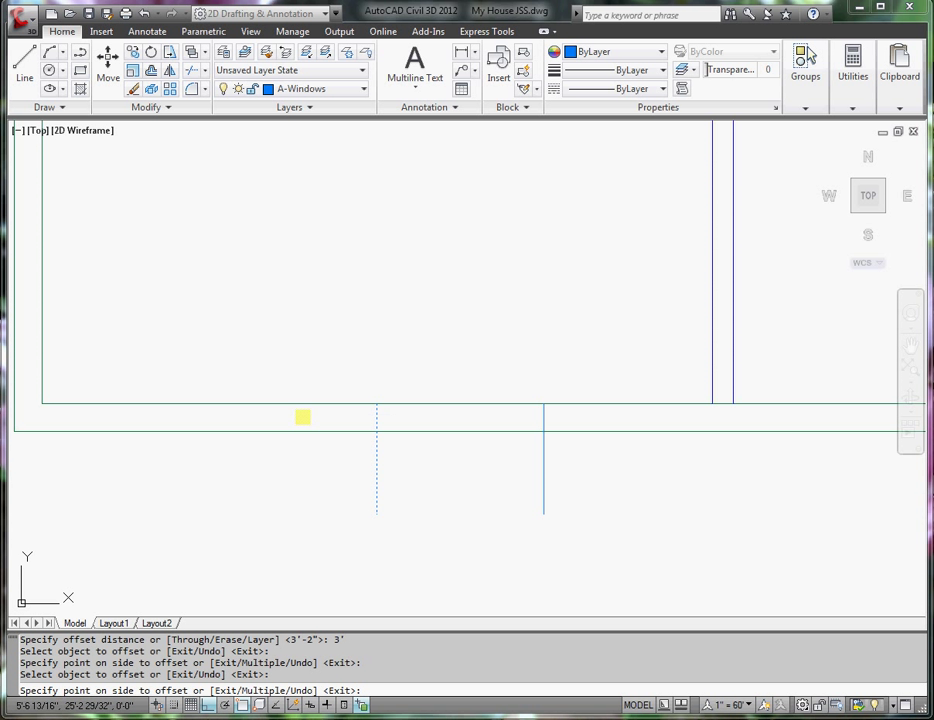
pyautogui.click(289, 416)
pyautogui.press('Return')
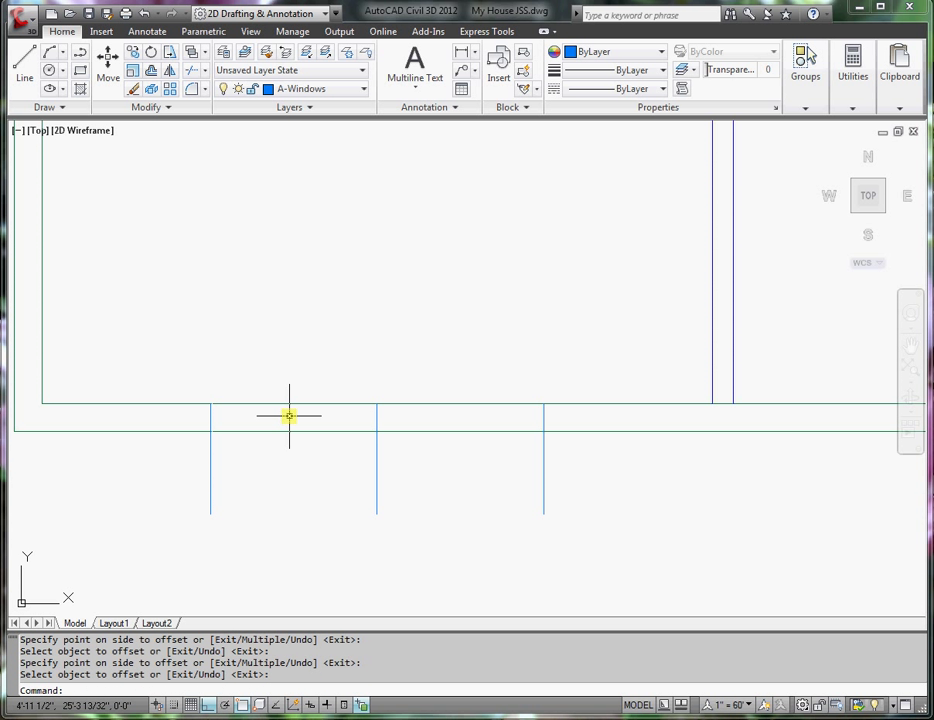
pyautogui.click(377, 453)
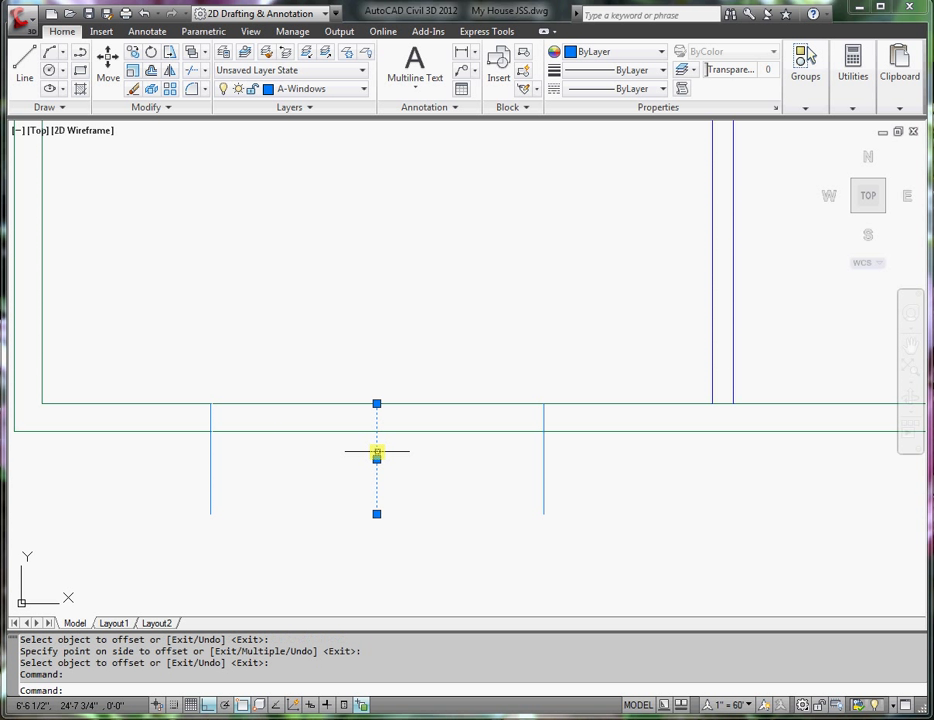
pyautogui.click(134, 91)
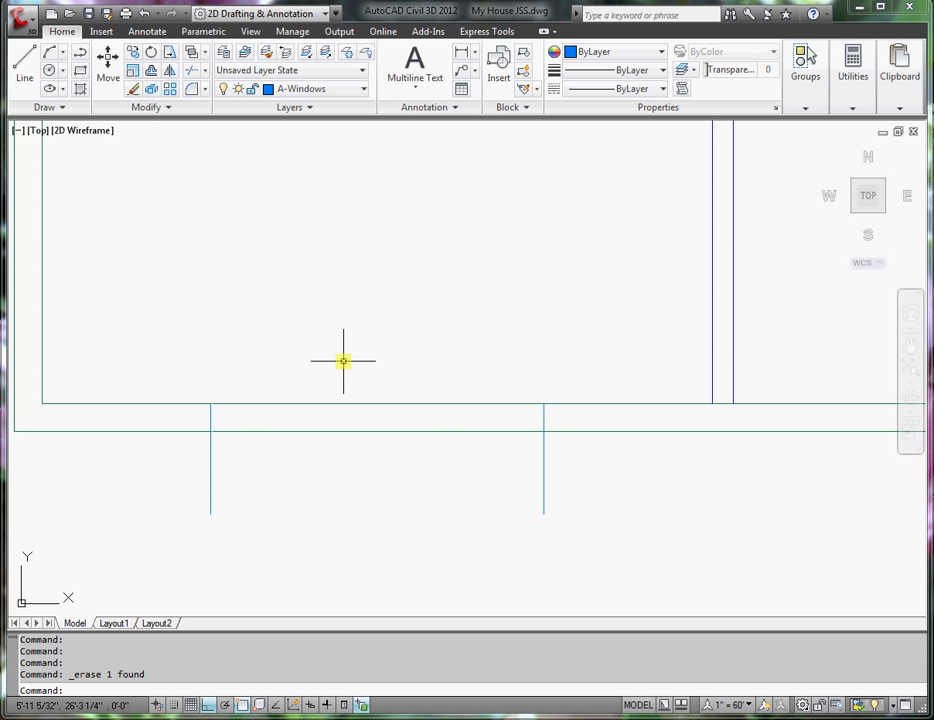
# - Trim the vertical lines hanging below the wall and the wall lines inside the window opening
pyautogui.click(193, 71)
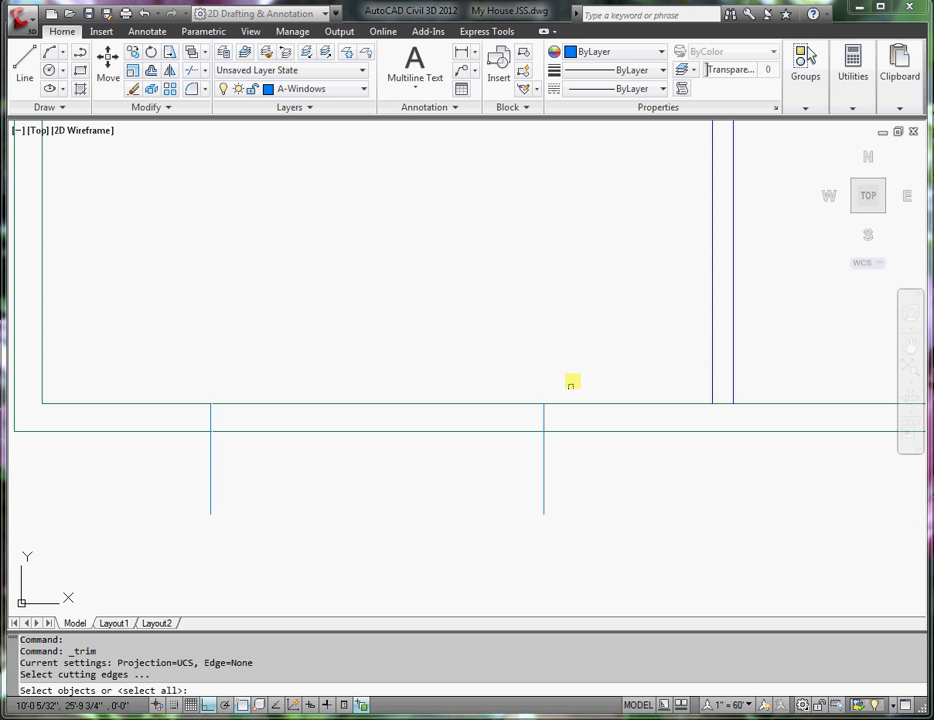
pyautogui.click(571, 382)
pyautogui.click(106, 505)
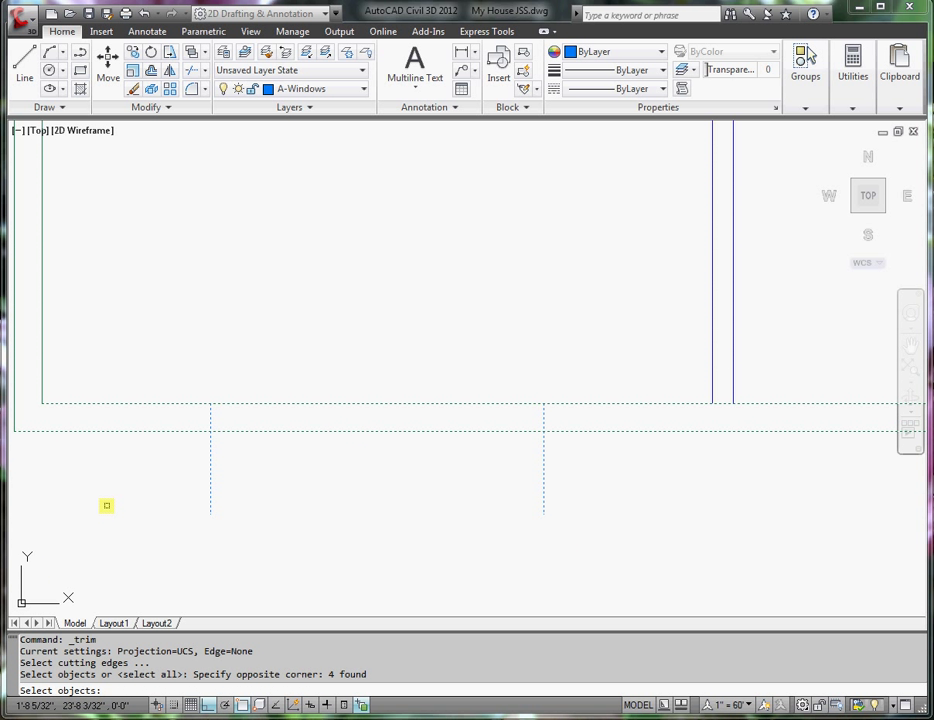
pyautogui.press('Return')
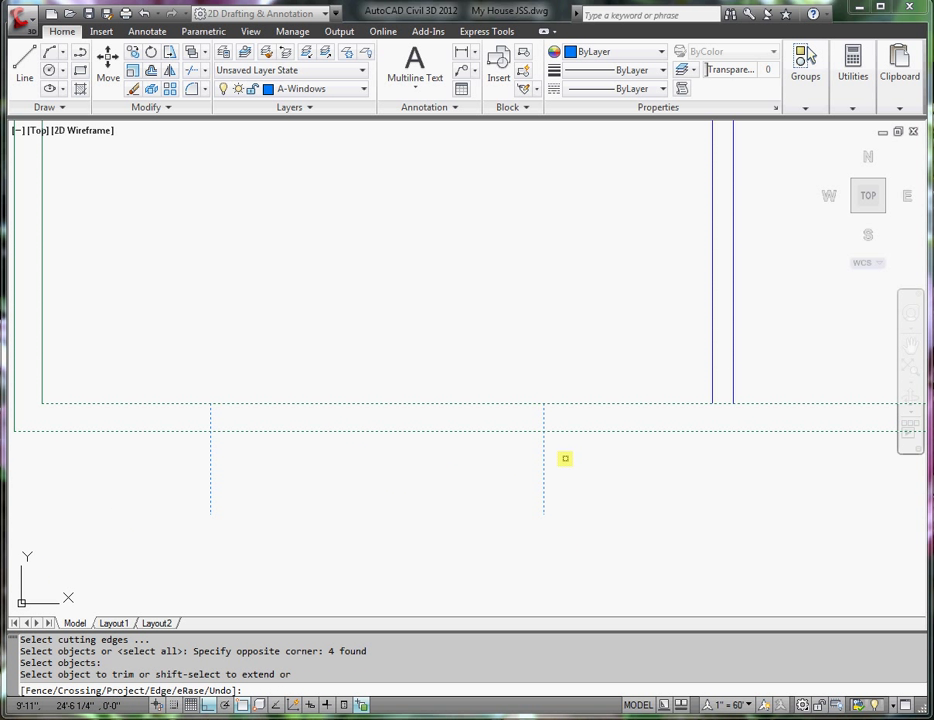
pyautogui.click(567, 458)
pyautogui.click(192, 511)
pyautogui.click(429, 343)
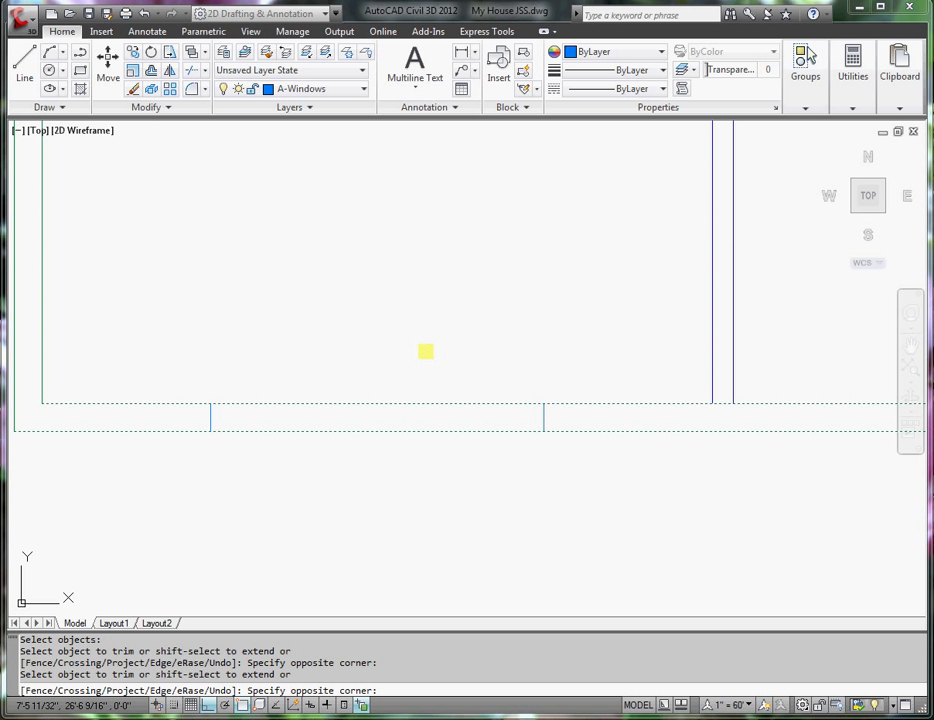
pyautogui.click(366, 461)
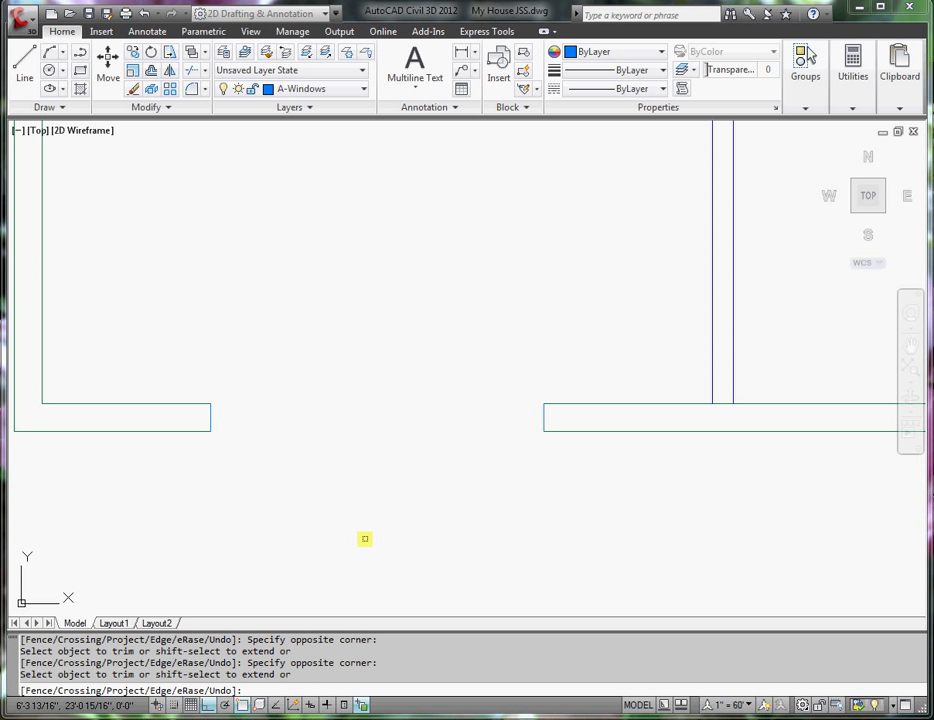
pyautogui.press('Return')
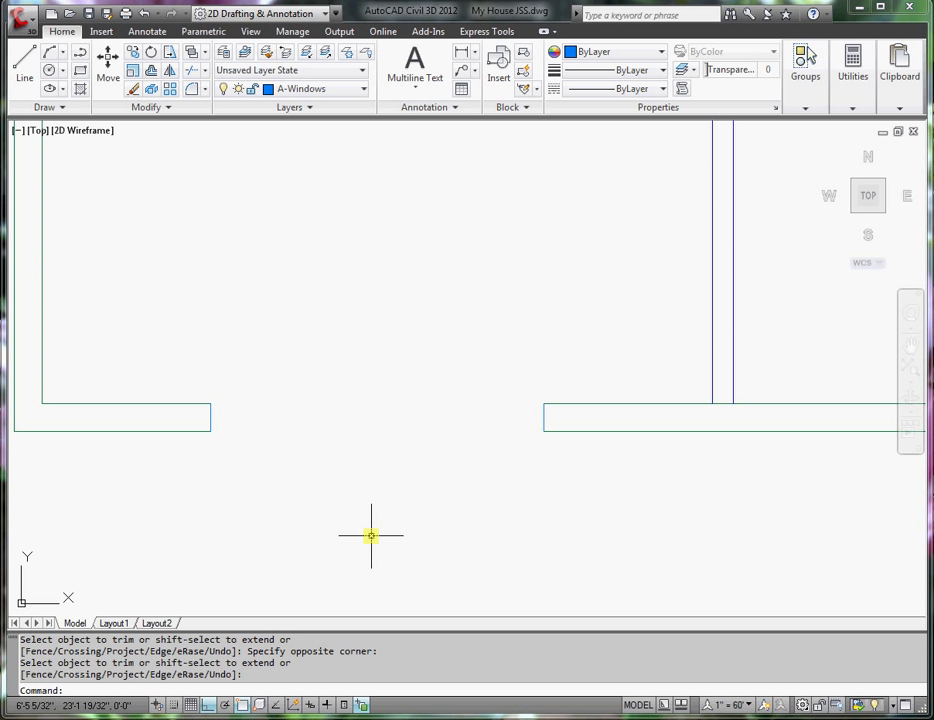
# - Draw a line between the left and right inner wall corners of the gap using Endpoint snaps
pyautogui.click(24, 62)
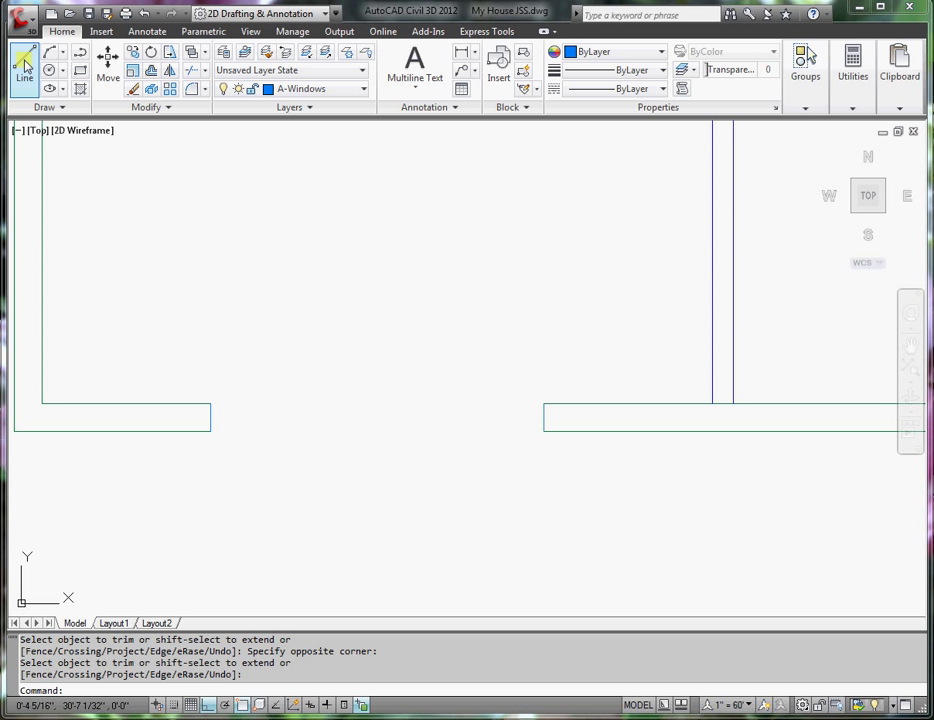
pyautogui.keyDown('shift'); pyautogui.rightClick(228, 399); pyautogui.keyUp('shift')
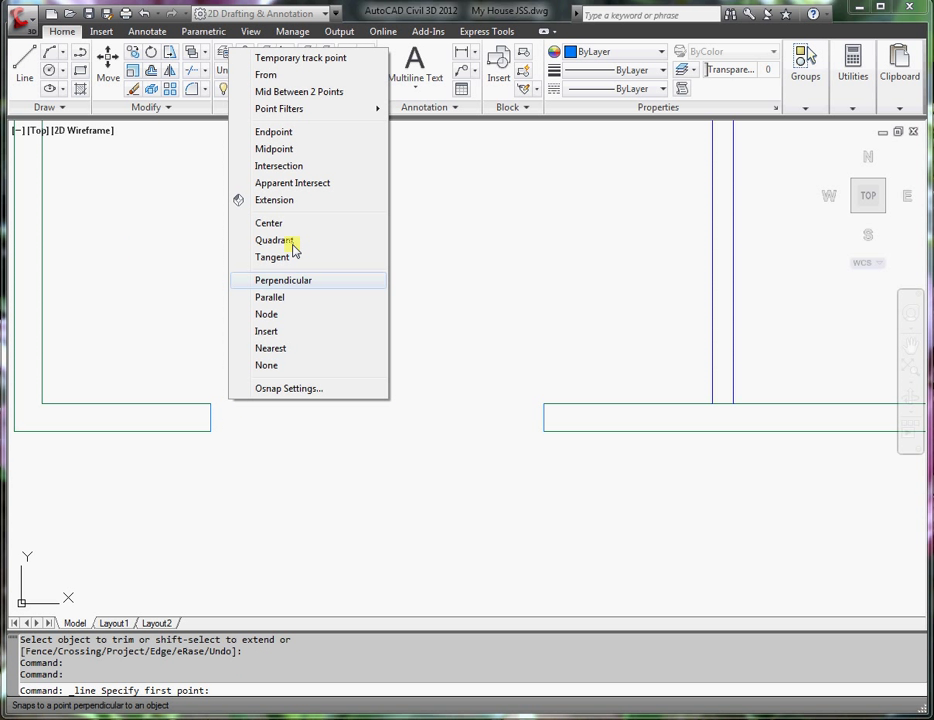
pyautogui.click(264, 131)
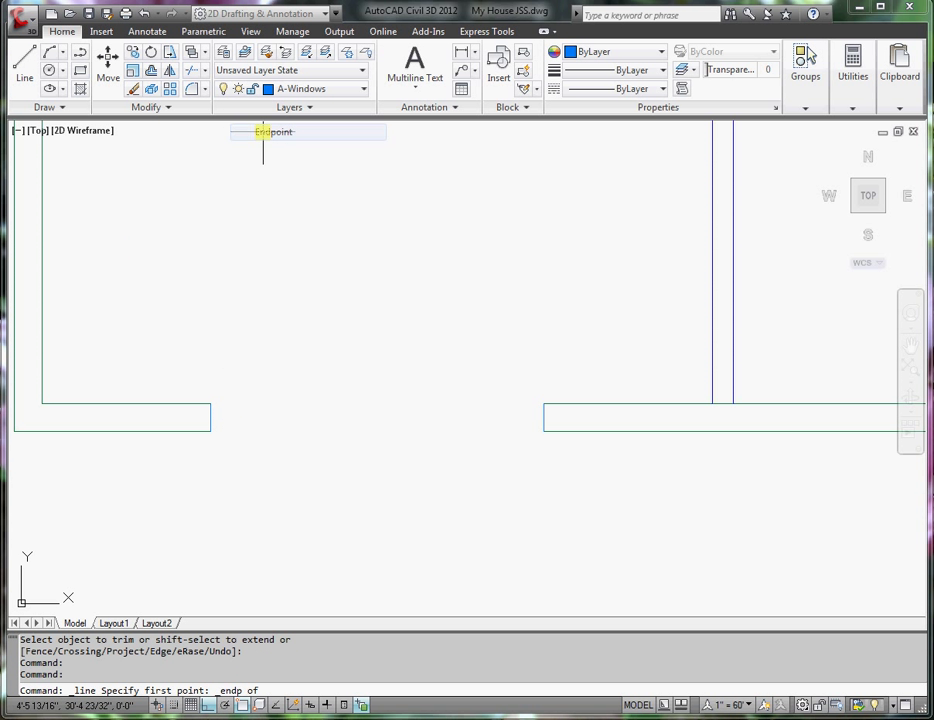
pyautogui.click(209, 401)
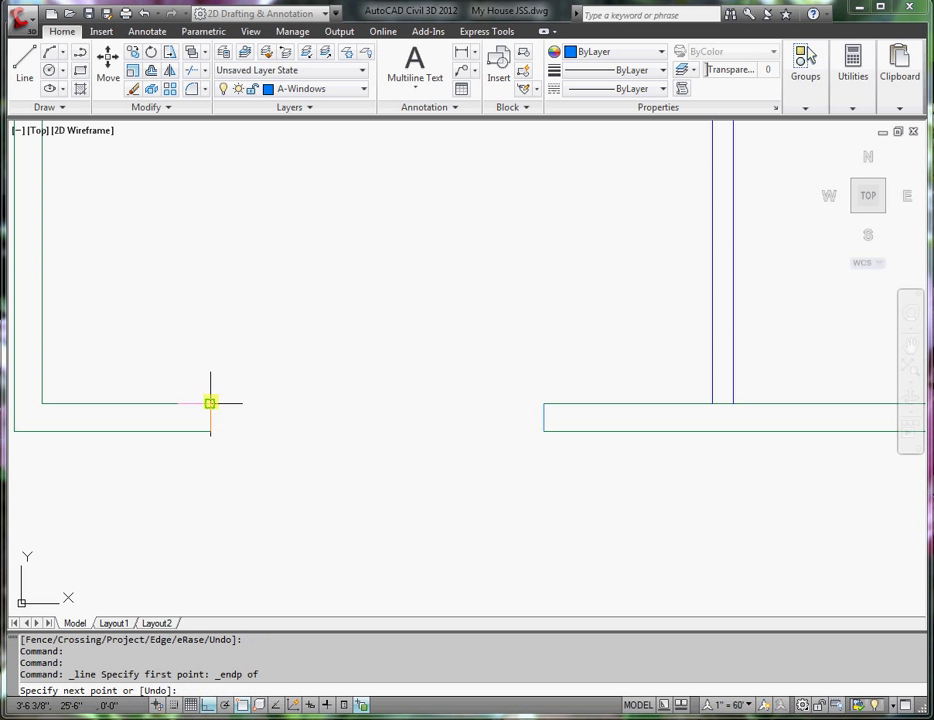
pyautogui.keyDown('shift'); pyautogui.rightClick(327, 384); pyautogui.keyUp('shift')
pyautogui.click(381, 468)
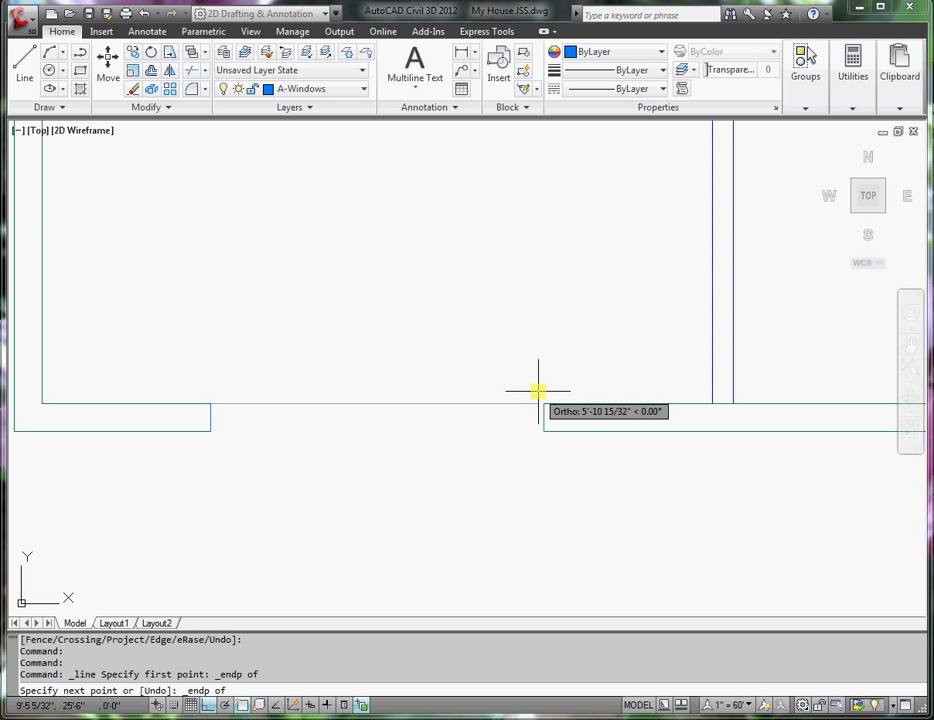
pyautogui.click(543, 404)
pyautogui.press('Return')
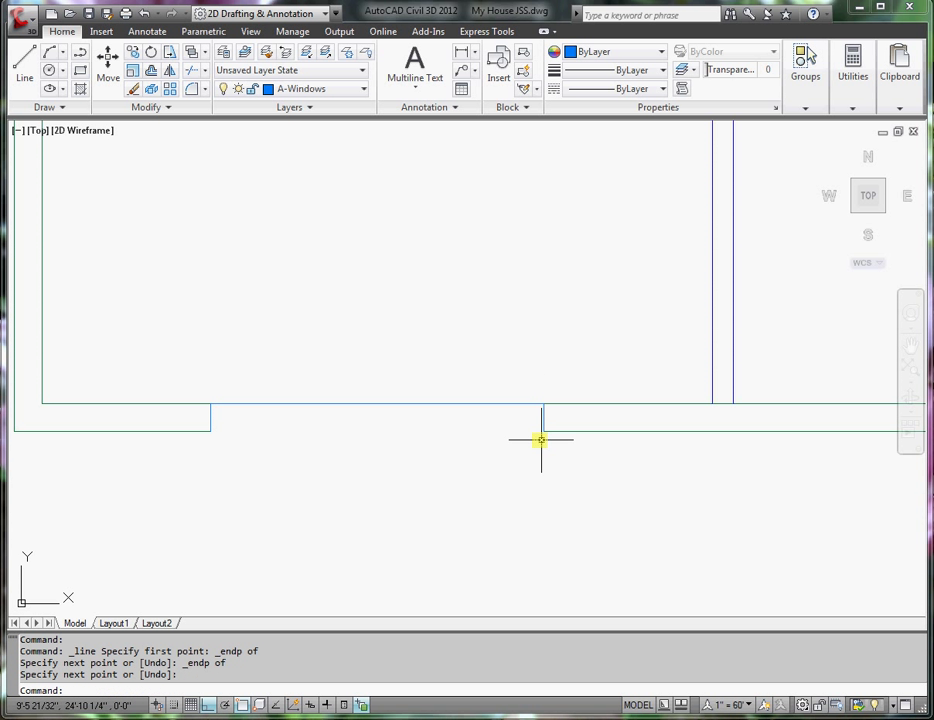
# - Copy the gap line from the inner wall corner down to the outer wall face
pyautogui.click(133, 52)
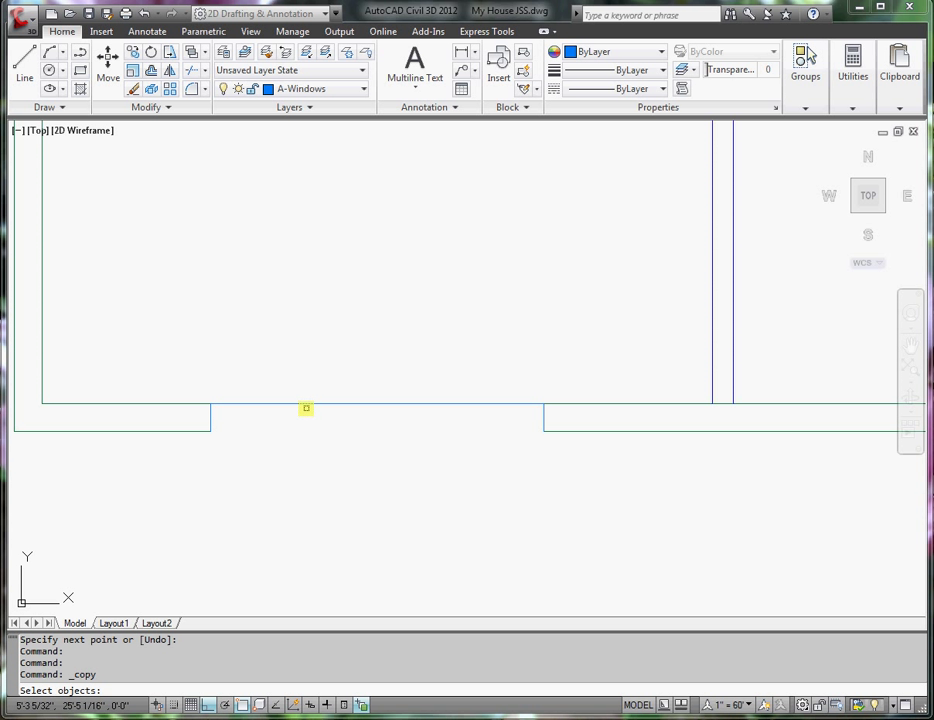
pyautogui.click(302, 403)
pyautogui.press('Return')
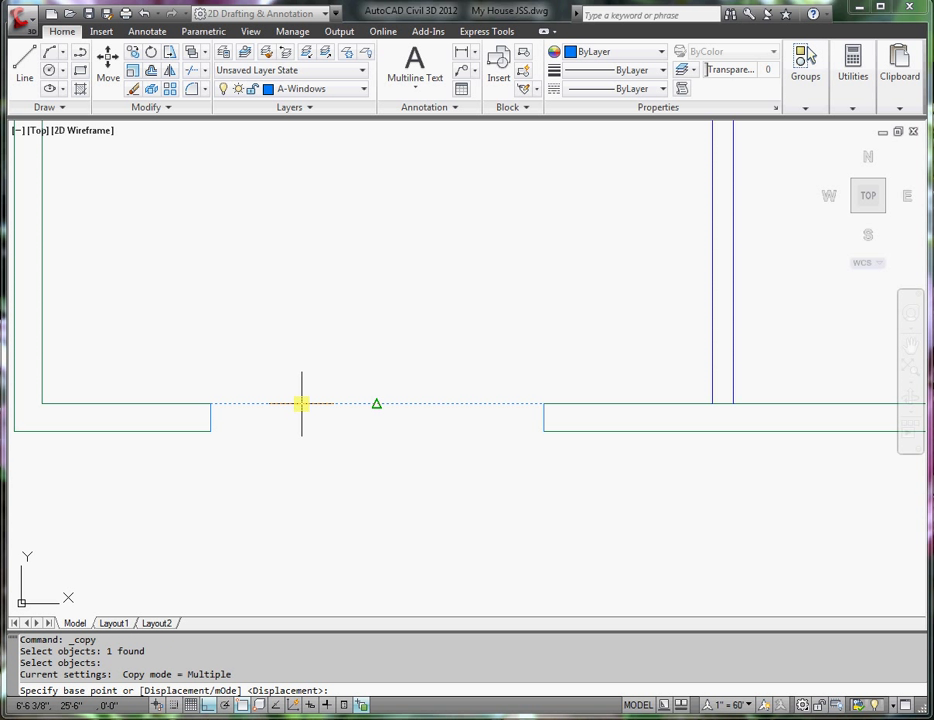
pyautogui.keyDown('shift'); pyautogui.rightClick(303, 351); pyautogui.keyUp('shift')
pyautogui.click(350, 431)
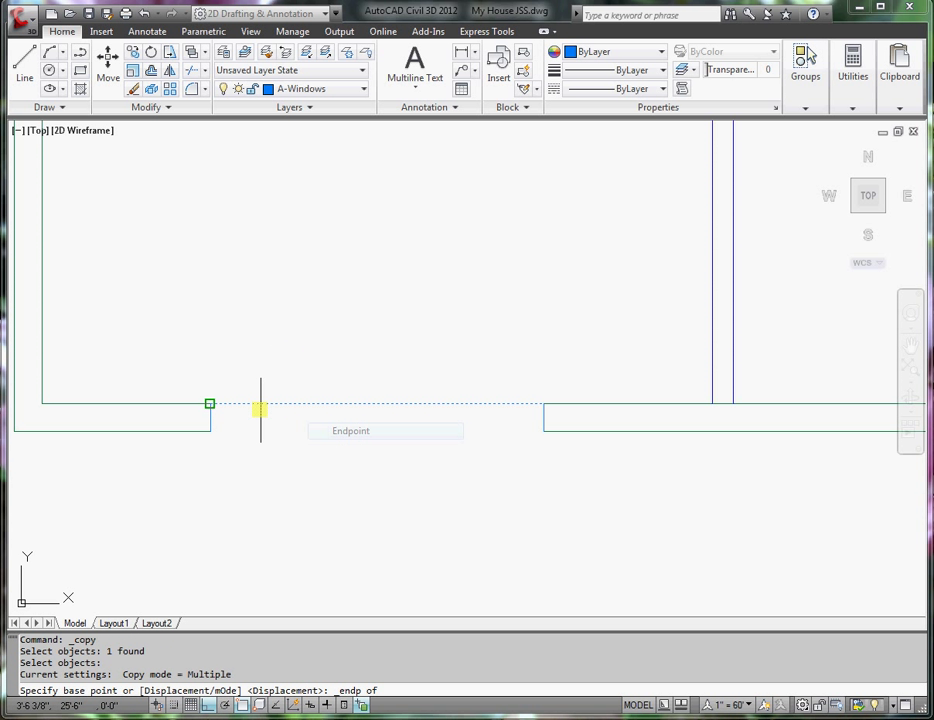
pyautogui.click(214, 406)
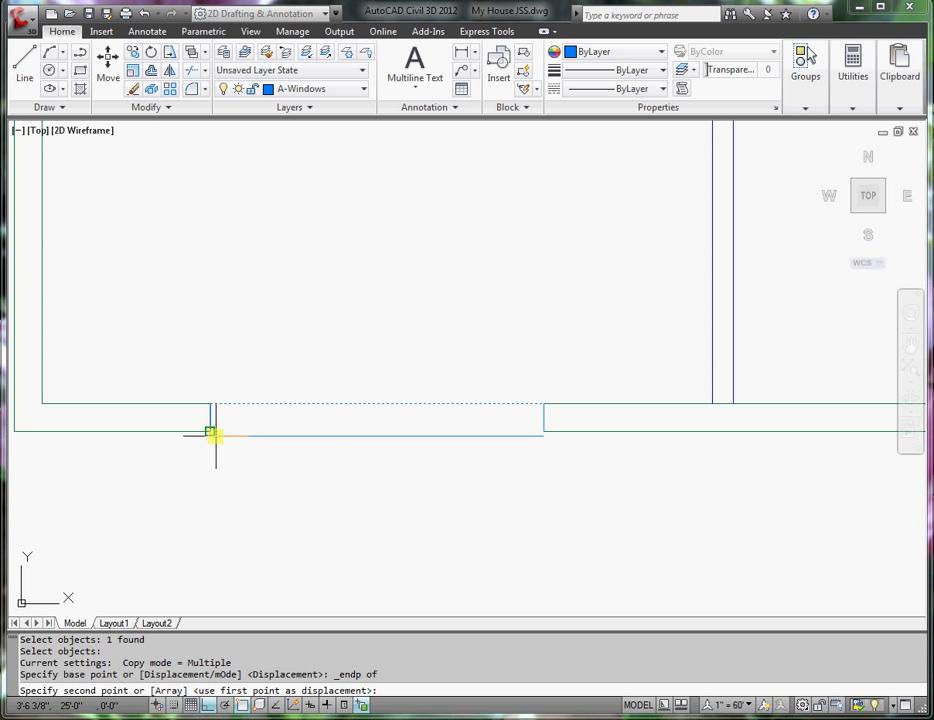
pyautogui.click(211, 432)
pyautogui.press('Return')
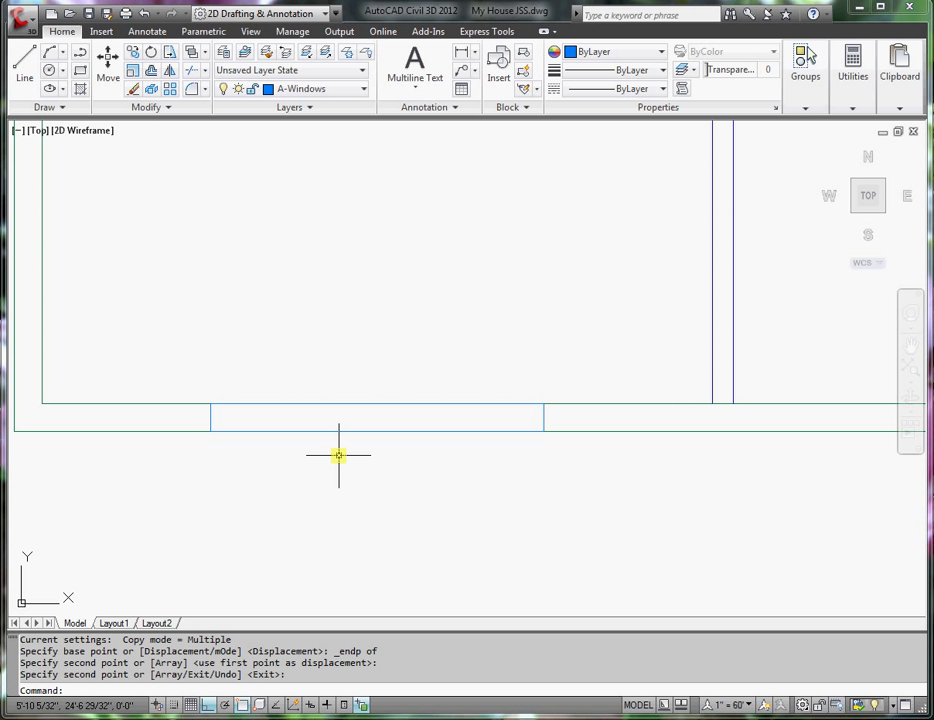
# - Copy the outer gap line to the midpoint of the wall thickness
pyautogui.click(133, 53)
pyautogui.click(298, 431)
pyautogui.press('Return')
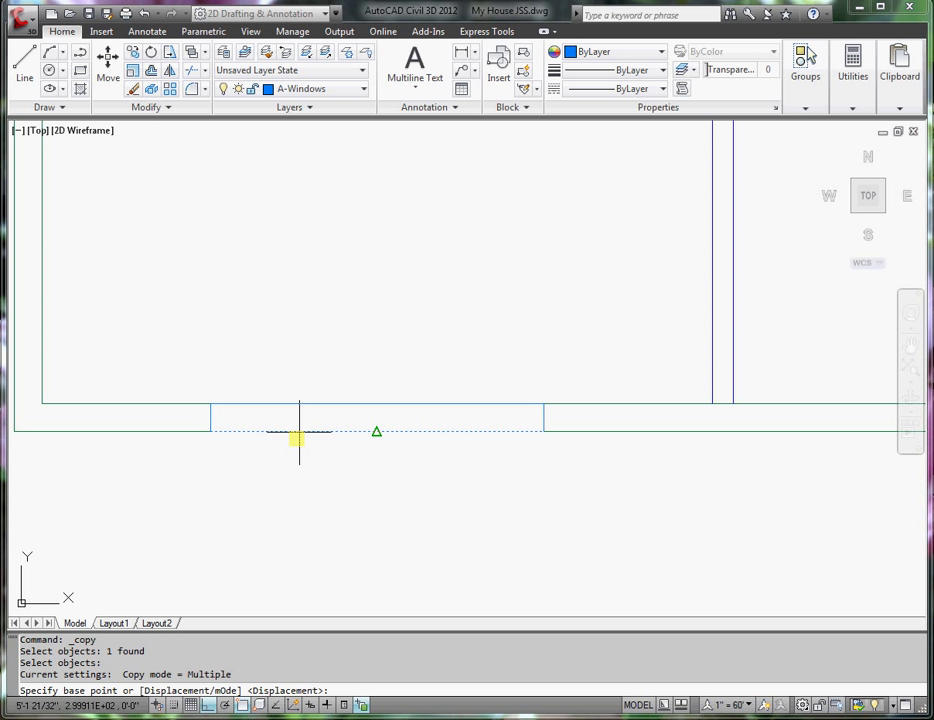
pyautogui.click(211, 432)
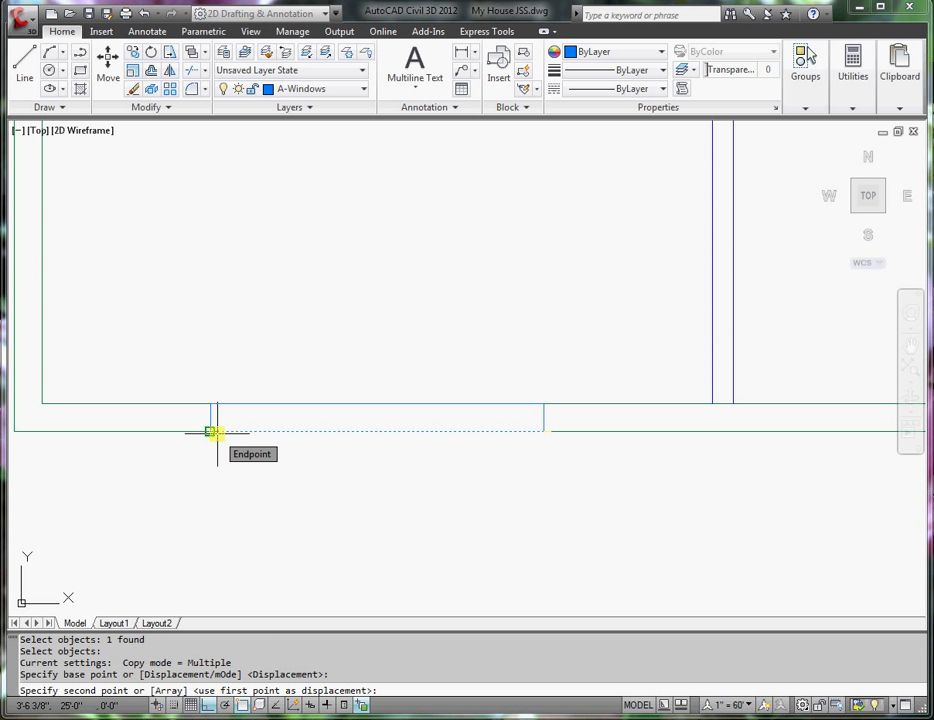
pyautogui.keyDown('shift'); pyautogui.rightClick(211, 432); pyautogui.keyUp('shift')
pyautogui.click(265, 182)
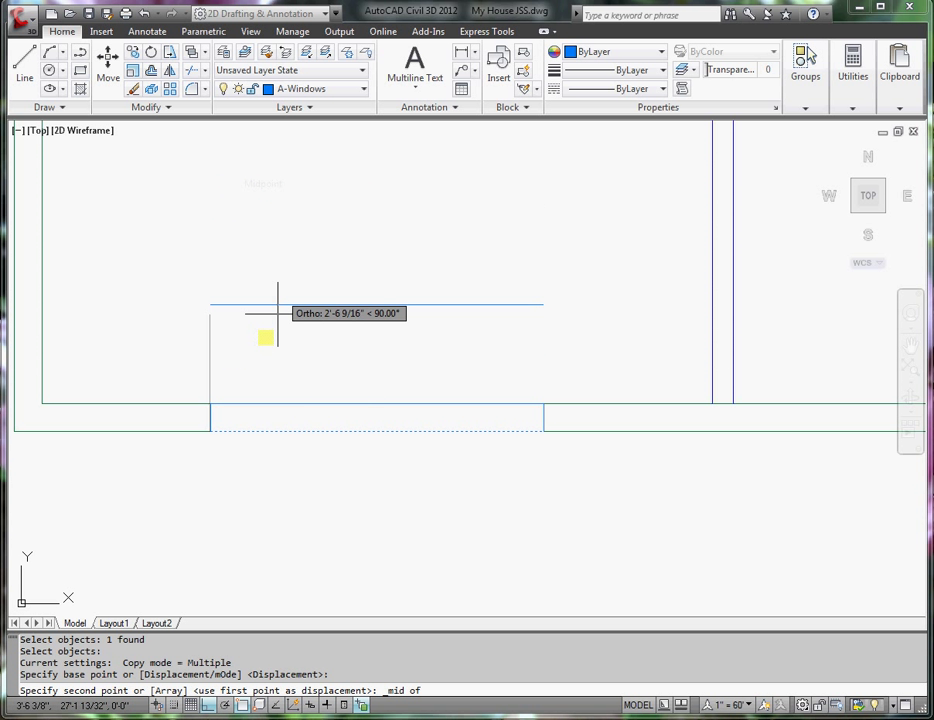
pyautogui.click(211, 417)
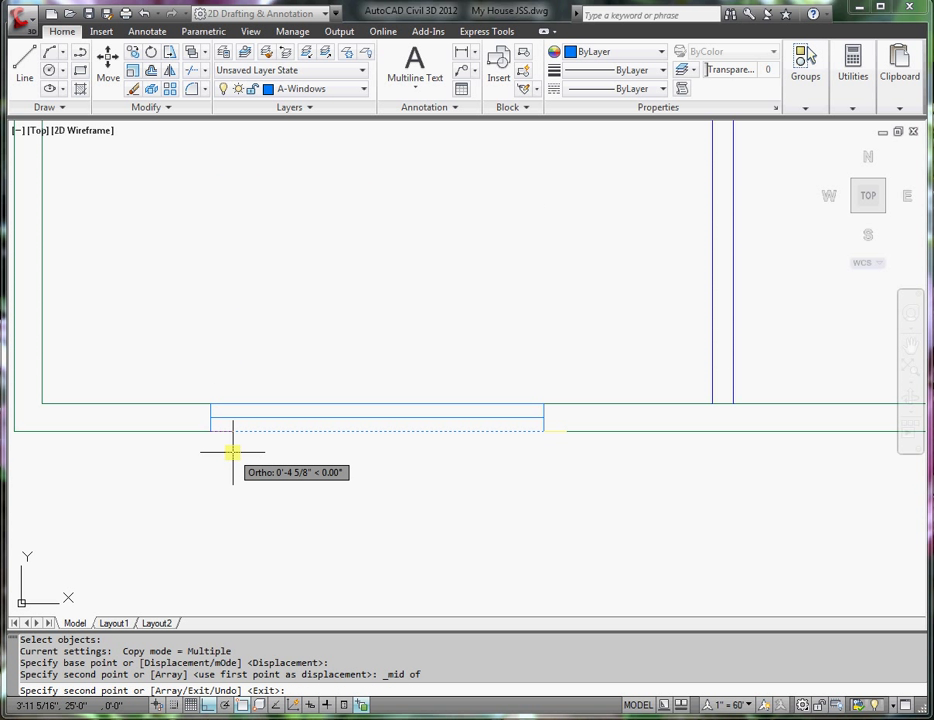
pyautogui.press('Return')
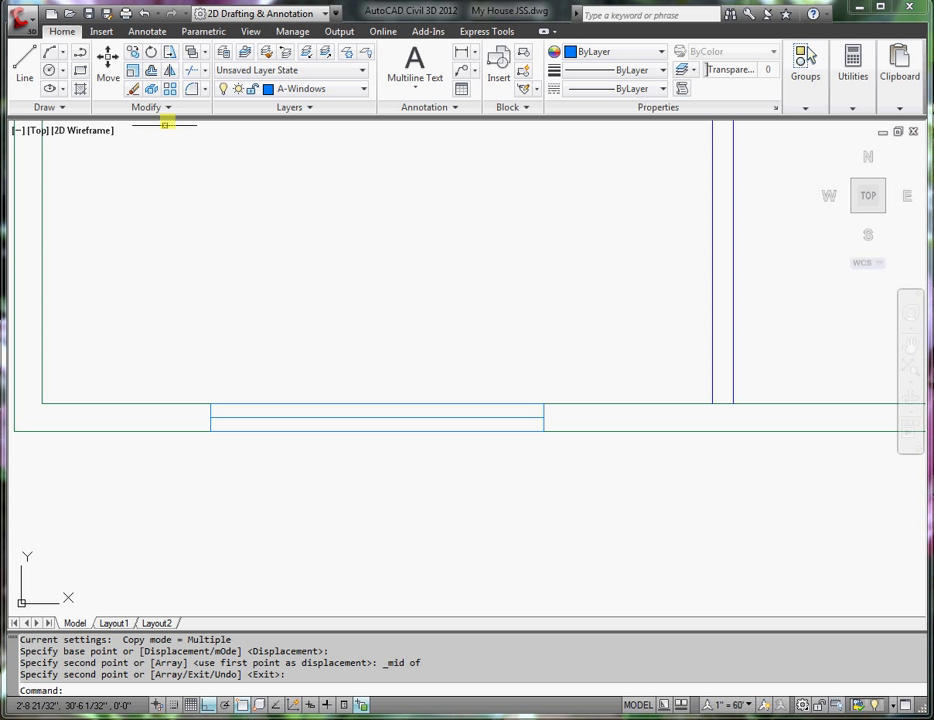
# - Offset the mid-wall window line by .5 above and below it across the opening
pyautogui.click(151, 73)
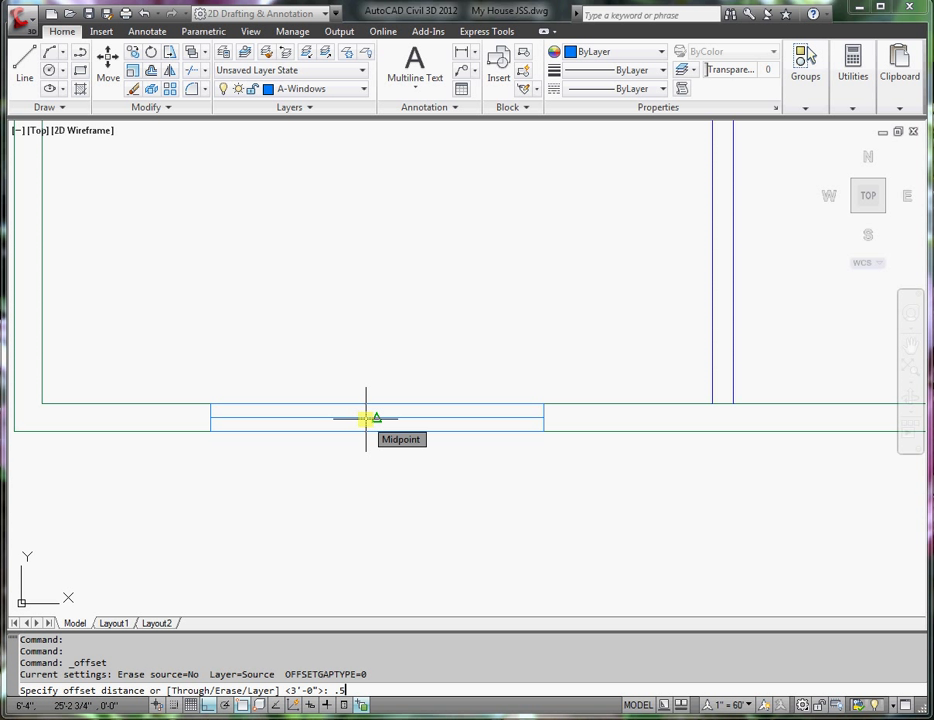
pyautogui.press('Return')
pyautogui.click(353, 417)
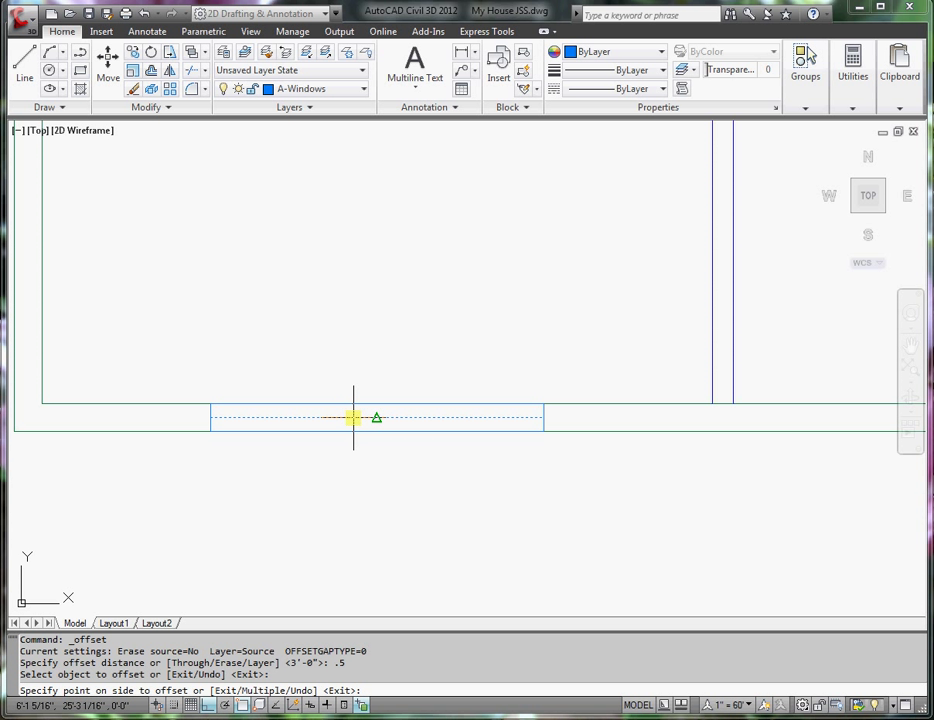
pyautogui.click(354, 410)
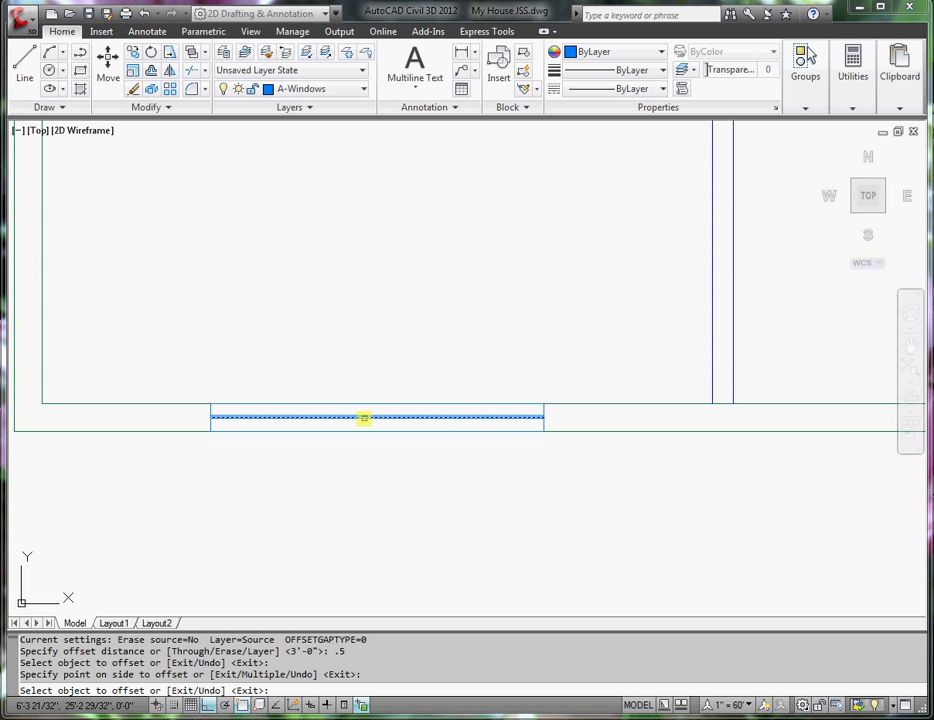
pyautogui.click(370, 417)
pyautogui.click(370, 432)
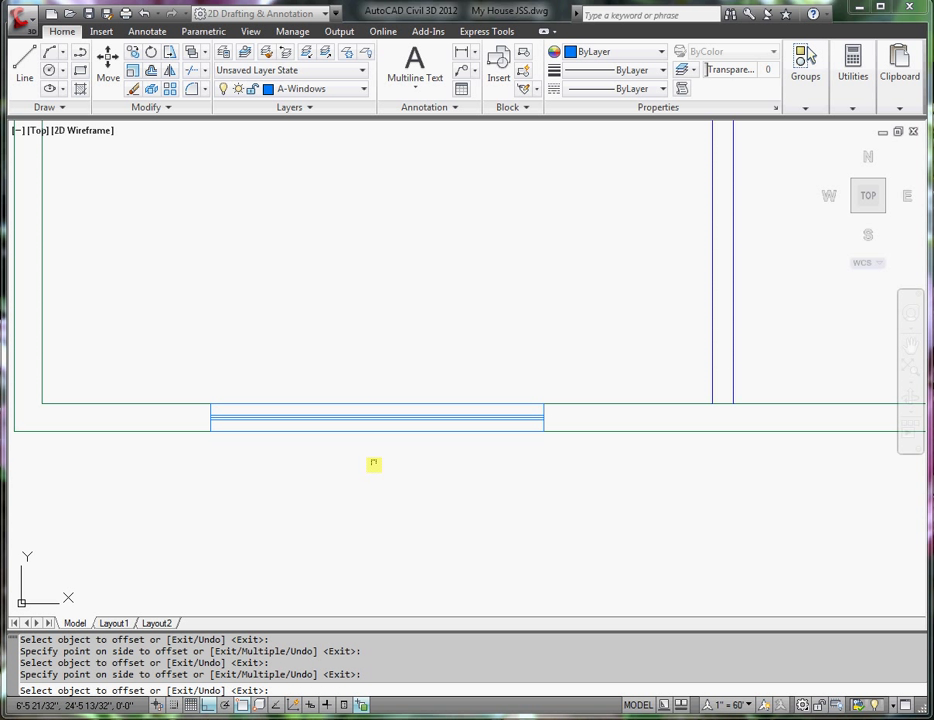
pyautogui.press('Return')
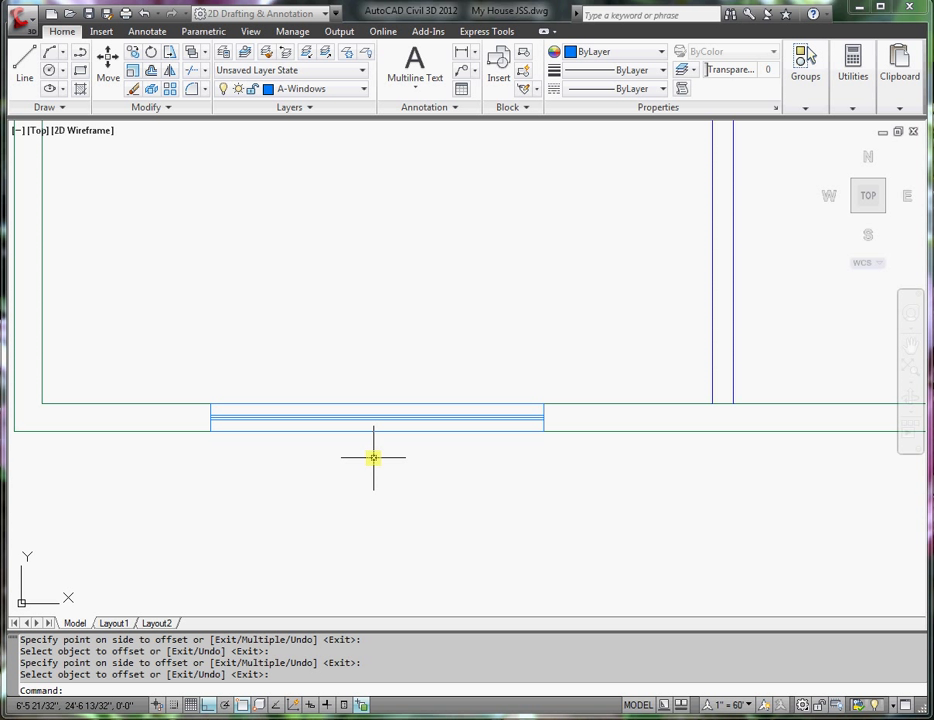
pyautogui.scroll(3, 358, 420)
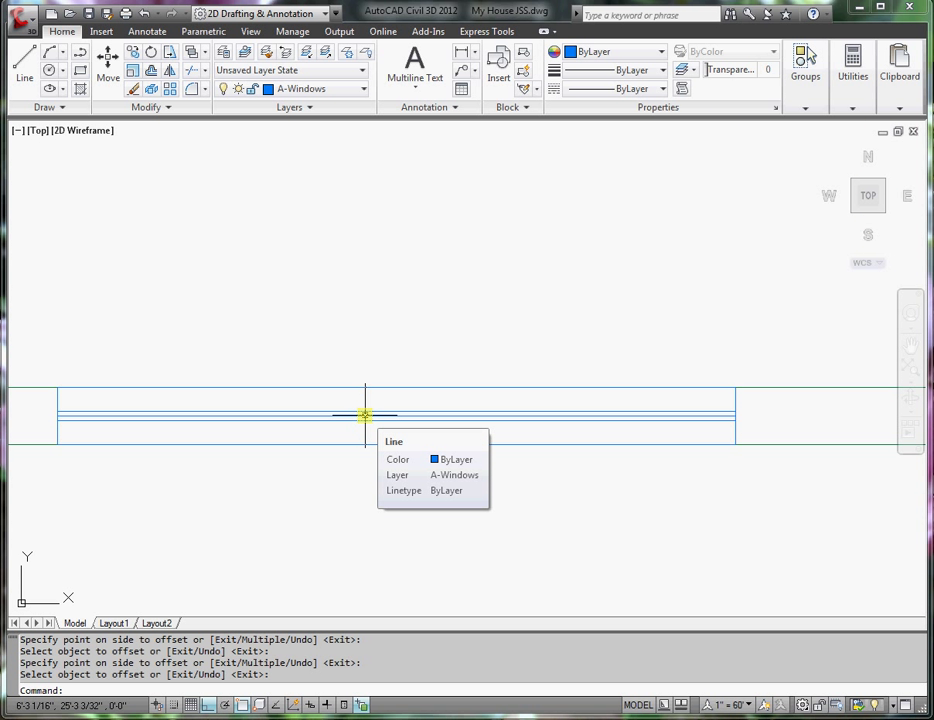
# - Erase the middle line crossing the bottom-wall window, keeping the two 0.5-offset glass lines
pyautogui.click(365, 414)
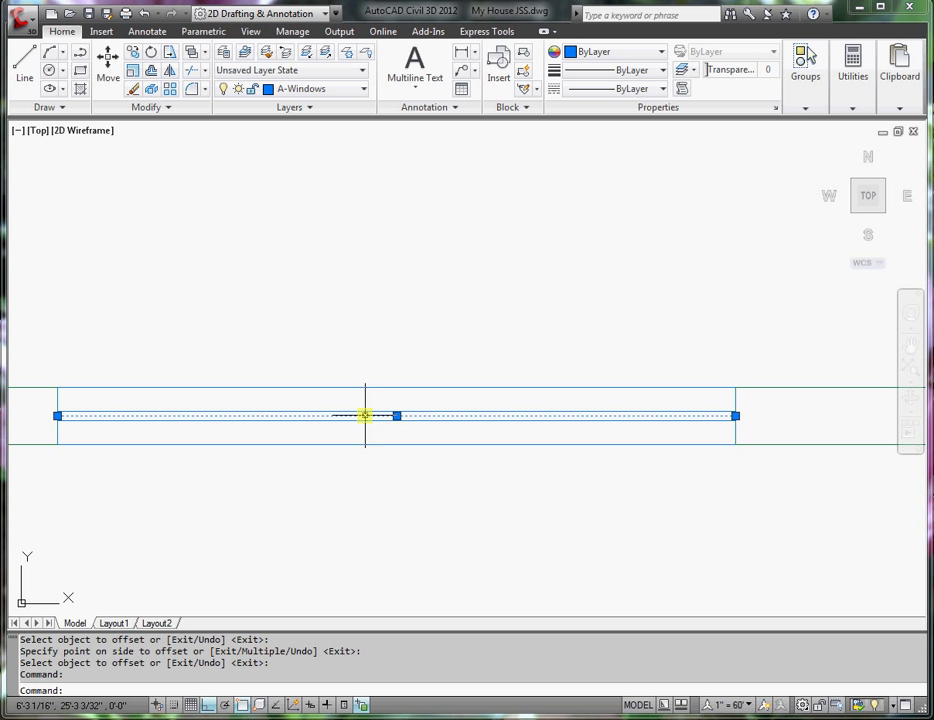
pyautogui.click(131, 90)
pyautogui.scroll(-2, 306, 443)
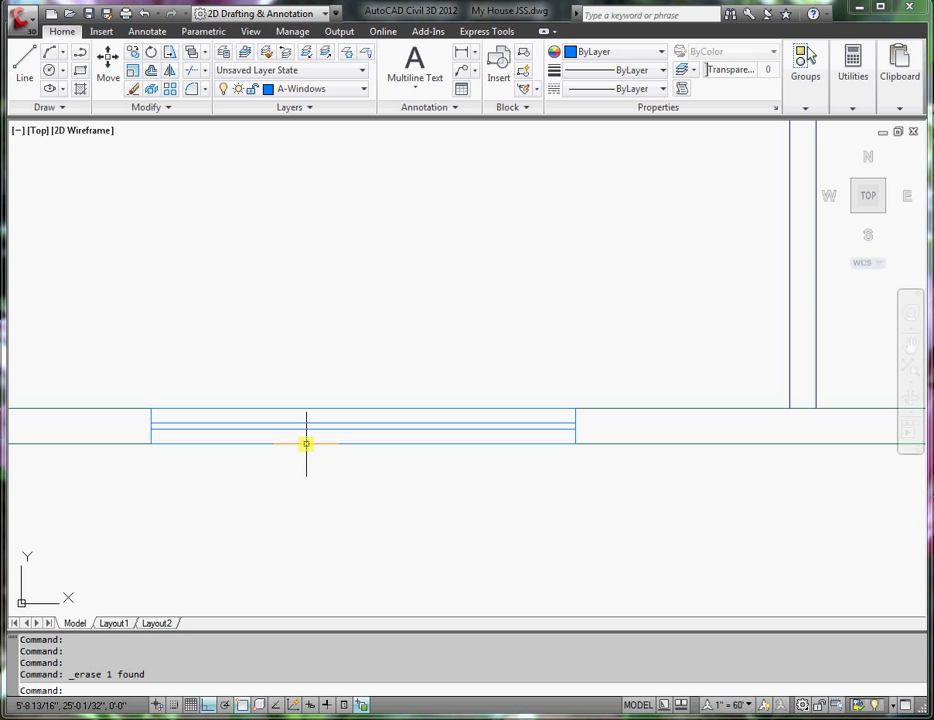
pyautogui.scroll(-4, 306, 443)
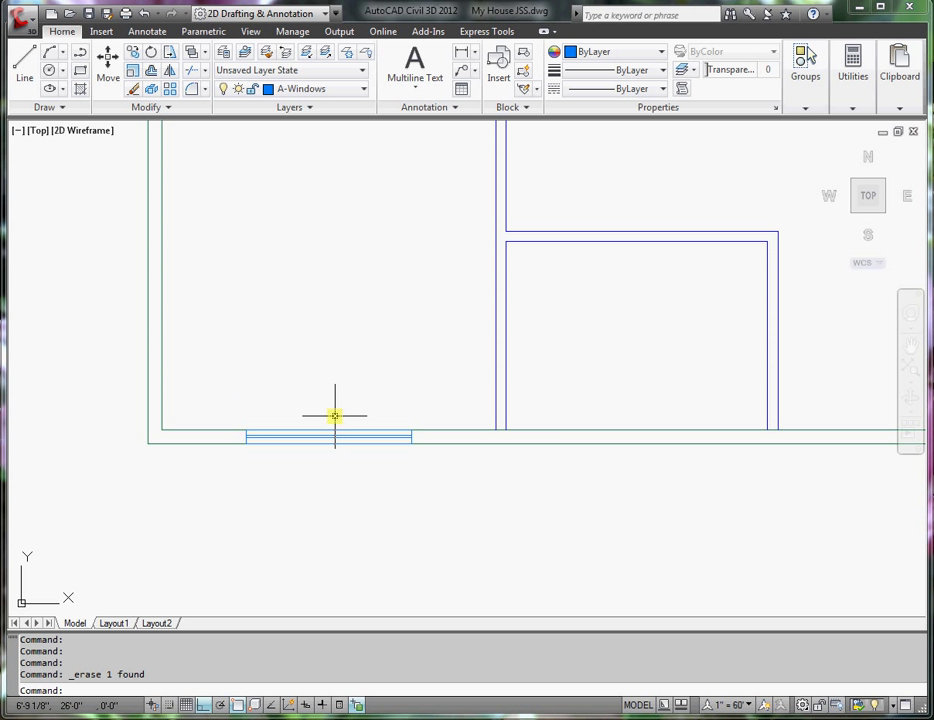
# - Draw a vertical line along the room's inner left wall from the upper corner to the bottom wall
pyautogui.moveTo(249, 252); pyautogui.dragTo(281, 354, button='middle')
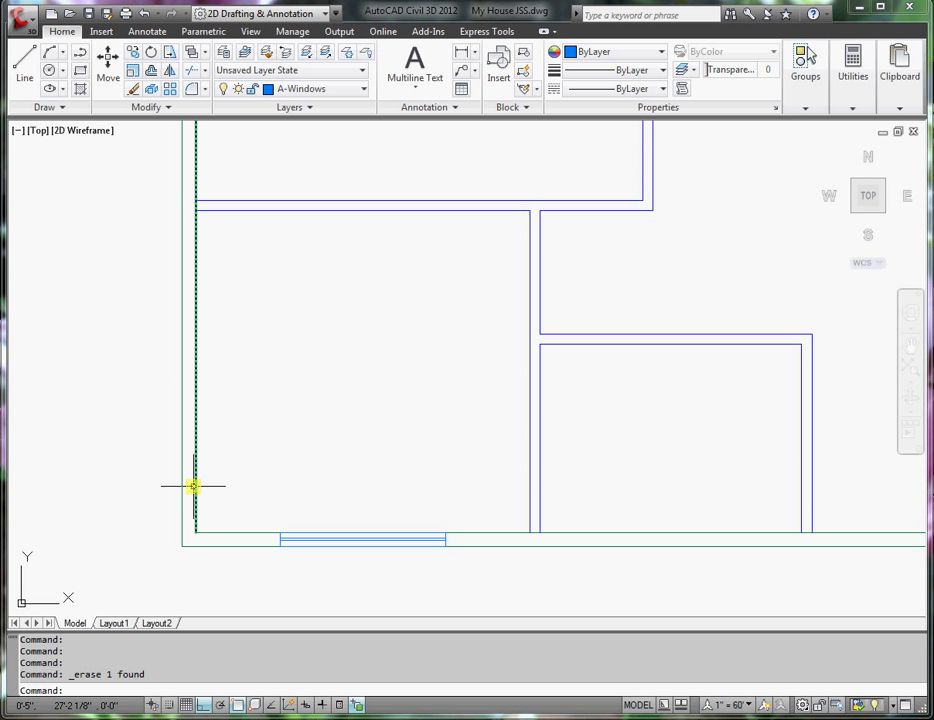
pyautogui.click(24, 65)
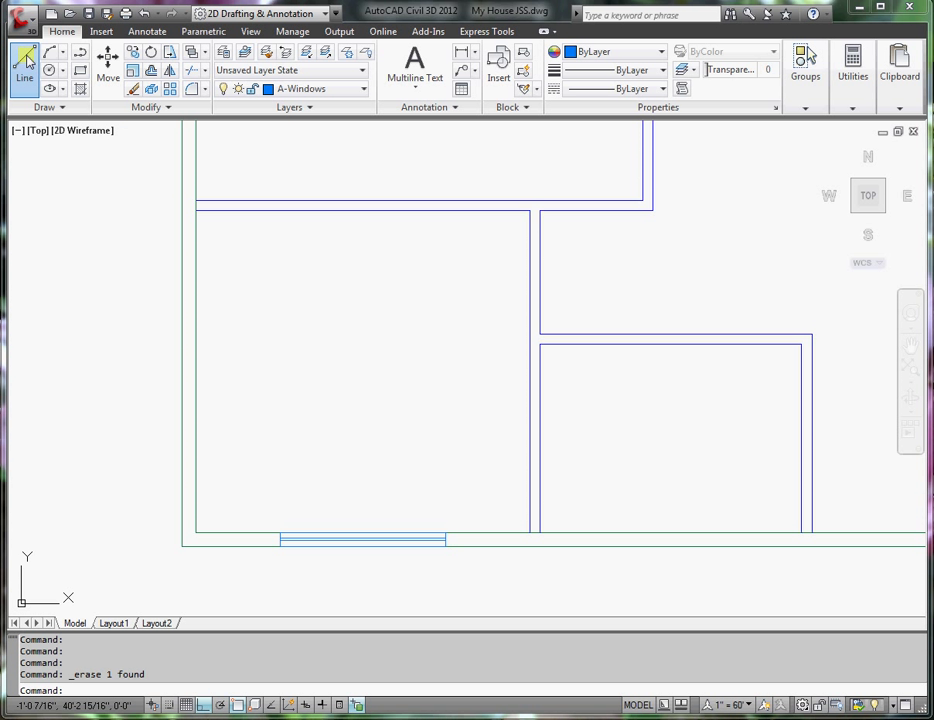
pyautogui.click(196, 210)
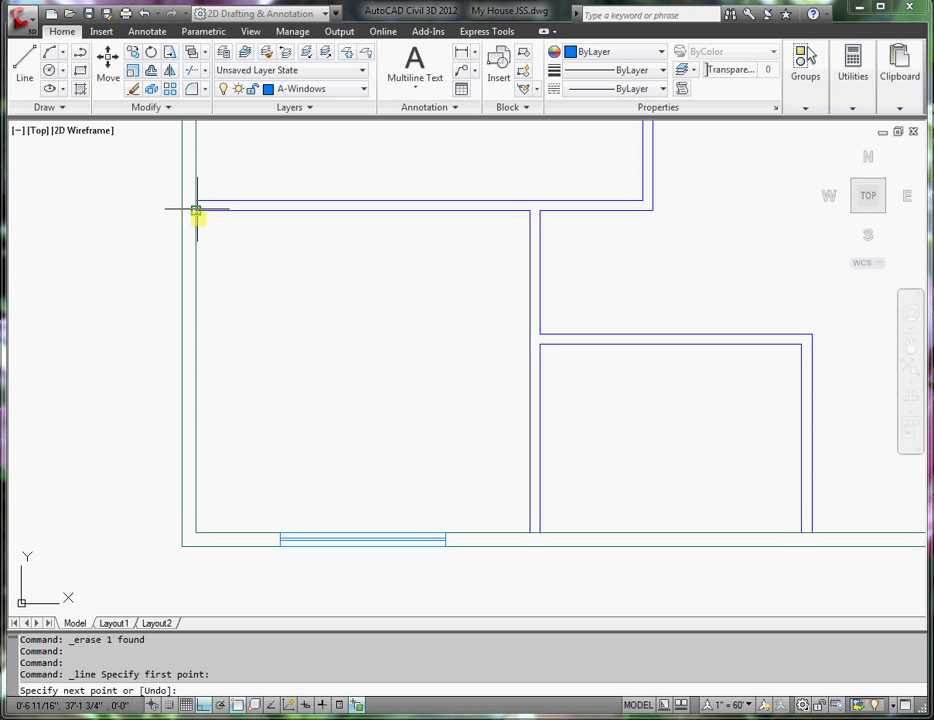
pyautogui.click(196, 532)
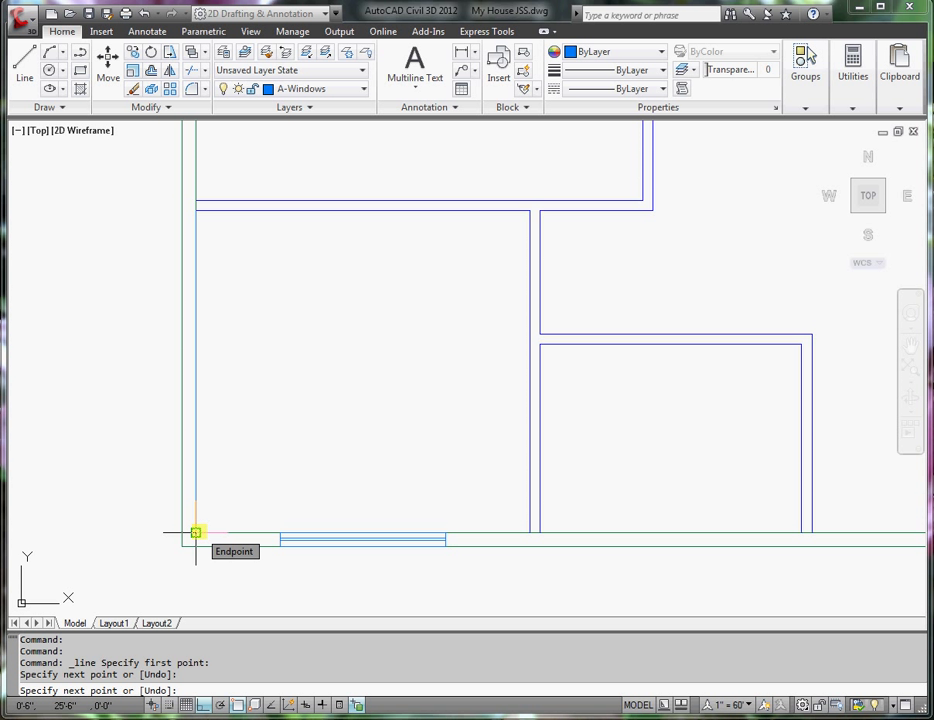
pyautogui.press('Return')
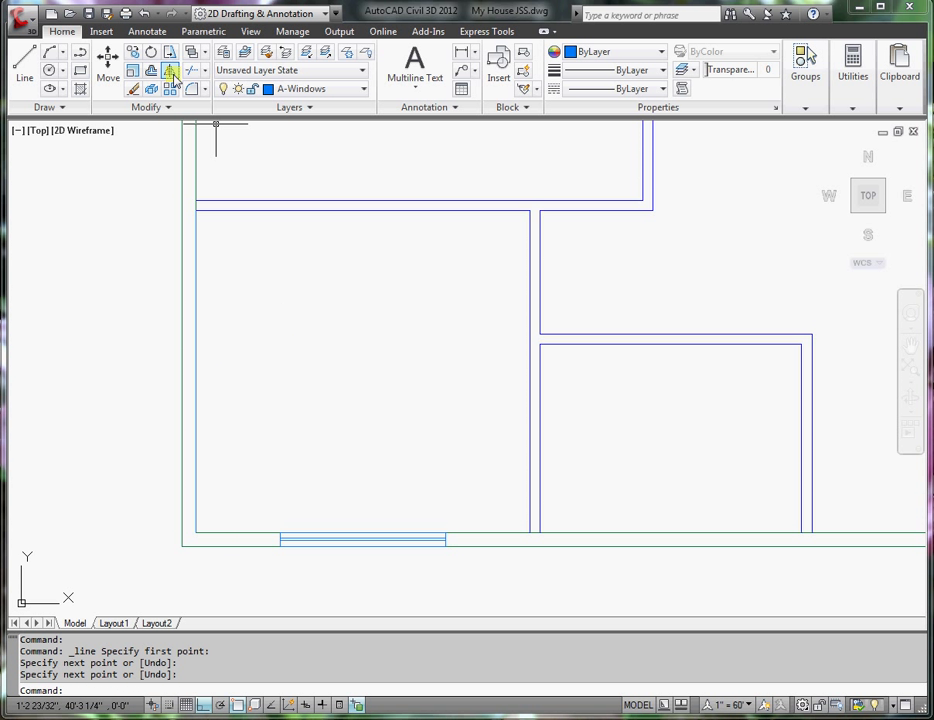
# - Copy the six-line bottom window from its midpoint straight up into the room
pyautogui.click(131, 53)
pyautogui.click(262, 520)
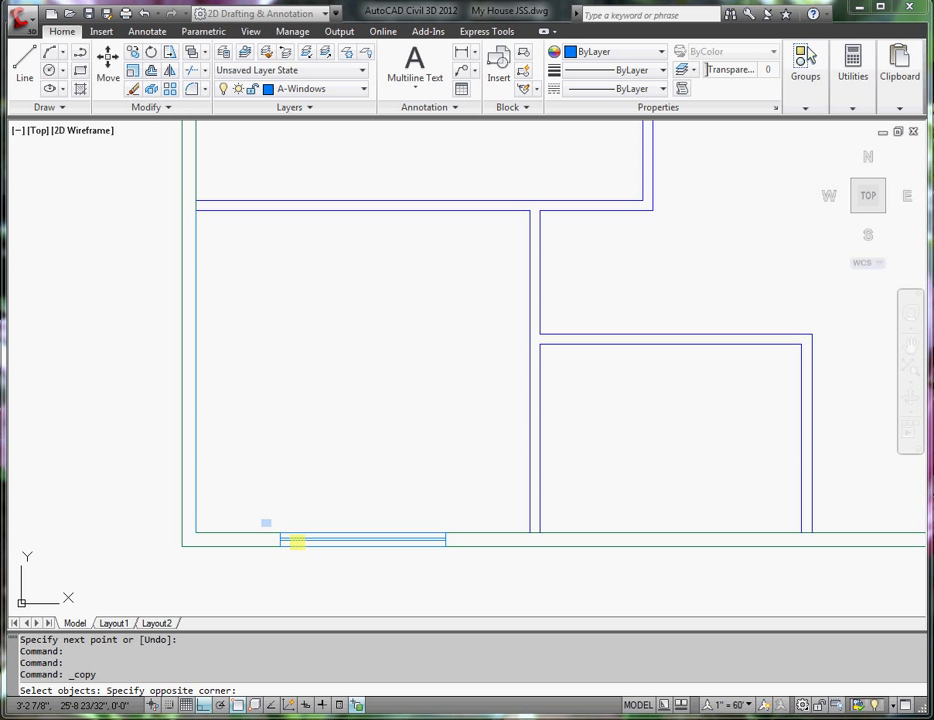
pyautogui.click(478, 569)
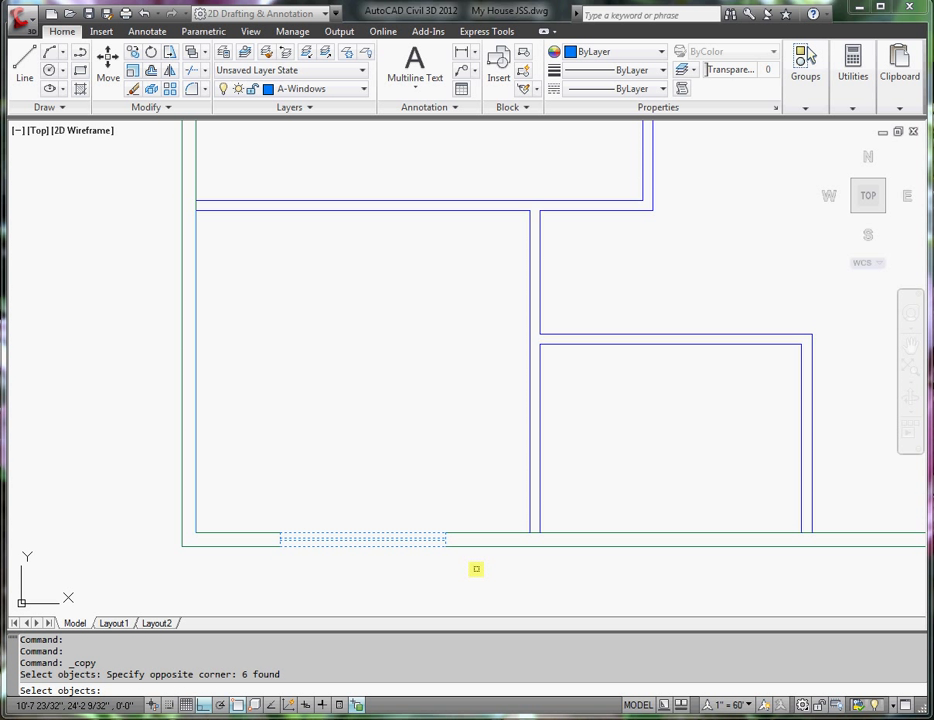
pyautogui.press('Return')
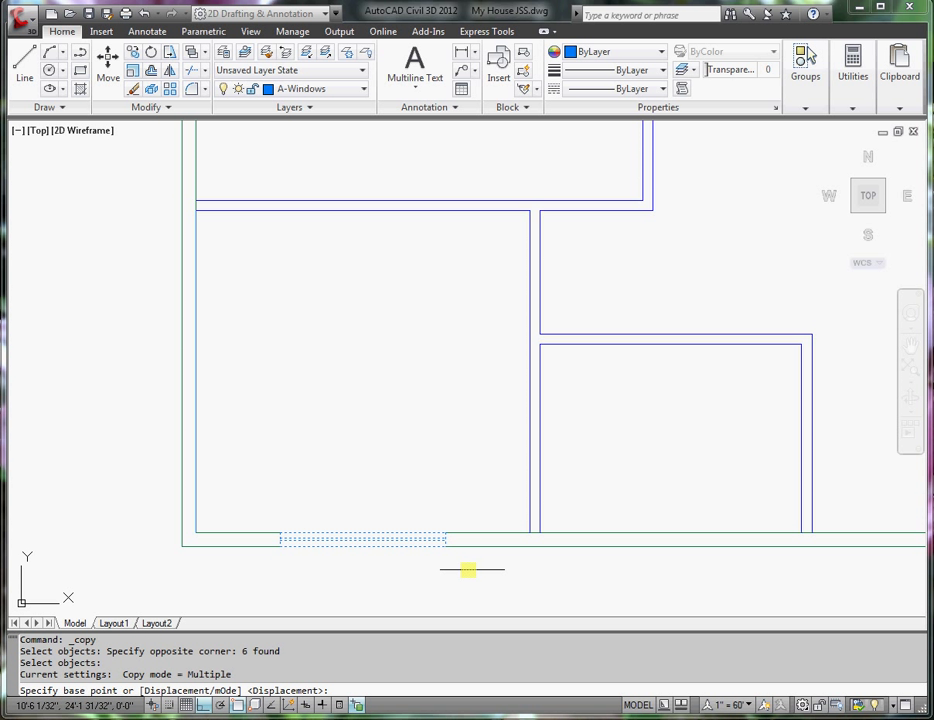
pyautogui.click(363, 538)
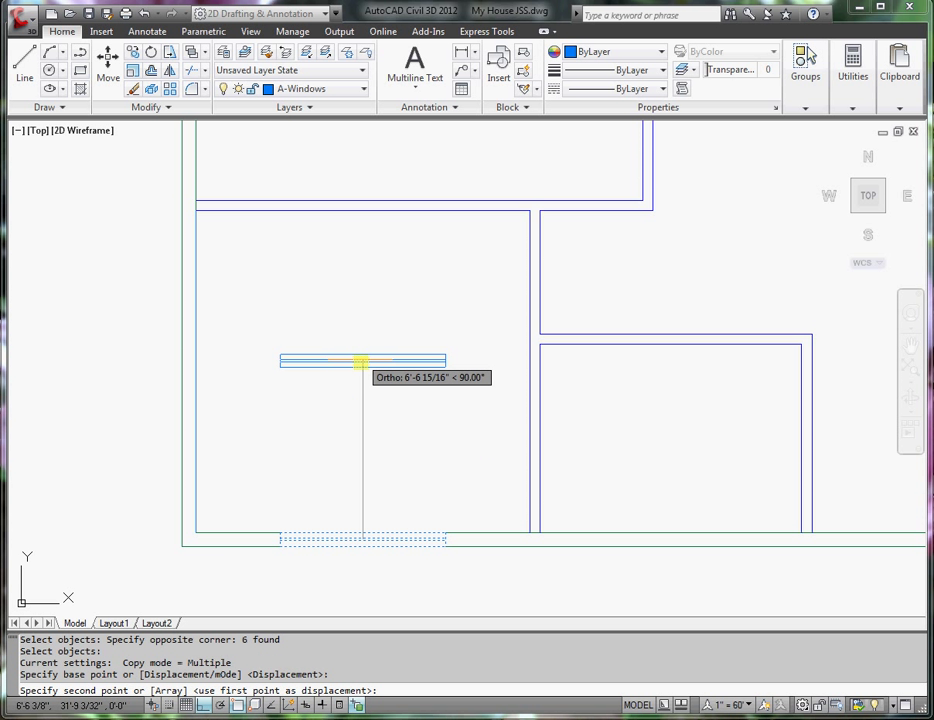
pyautogui.click(362, 362)
pyautogui.press('Return')
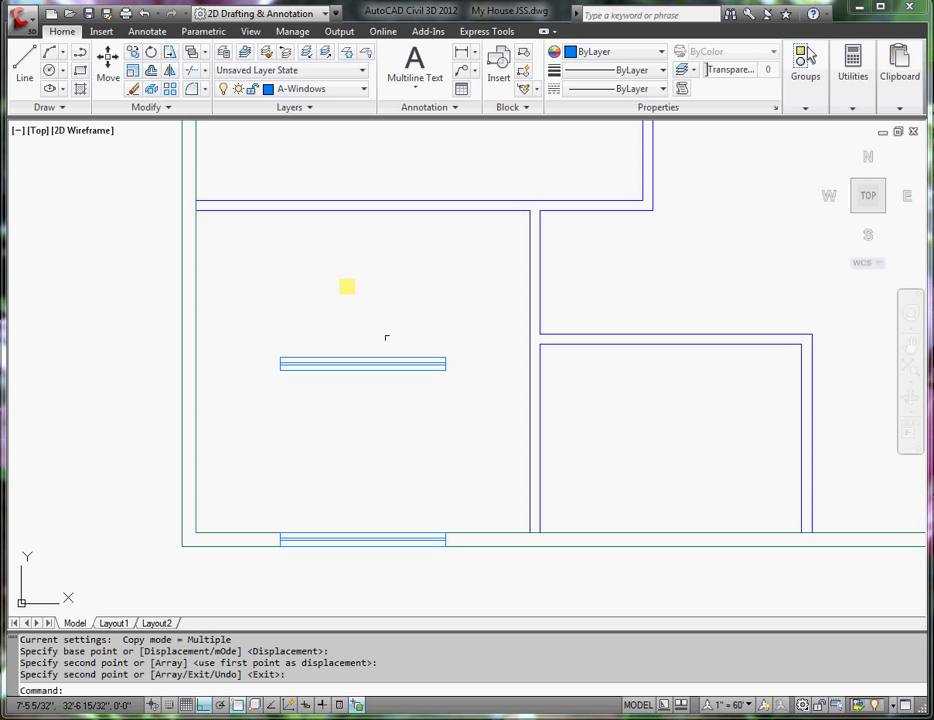
# - Rotate the copied window 90 degrees about its midpoint so it stands vertical
pyautogui.click(152, 55)
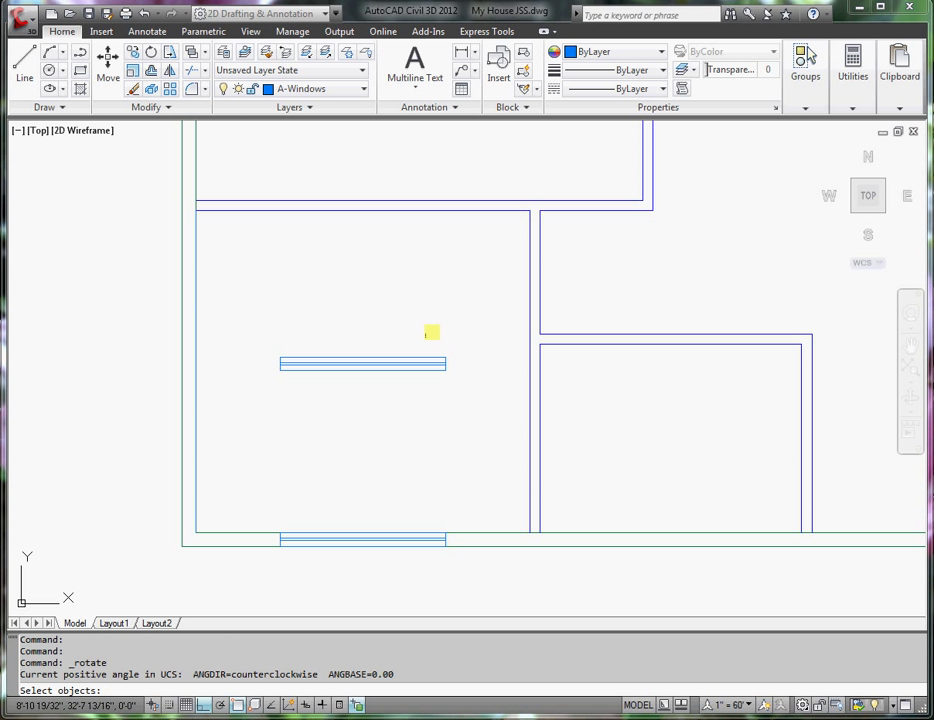
pyautogui.click(469, 338)
pyautogui.click(256, 404)
pyautogui.press('Return')
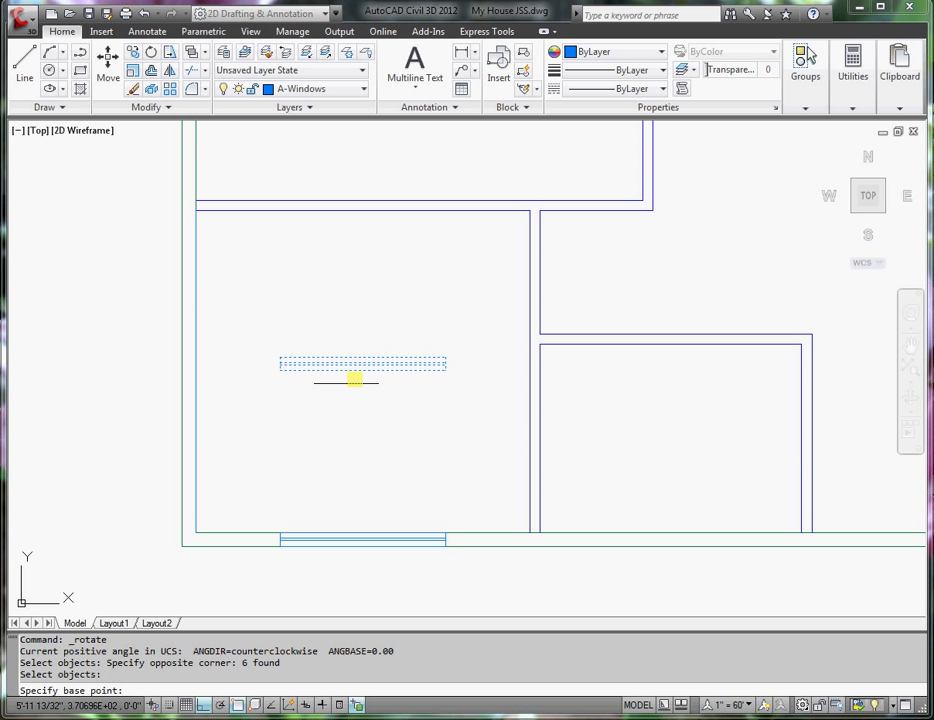
pyautogui.click(369, 364)
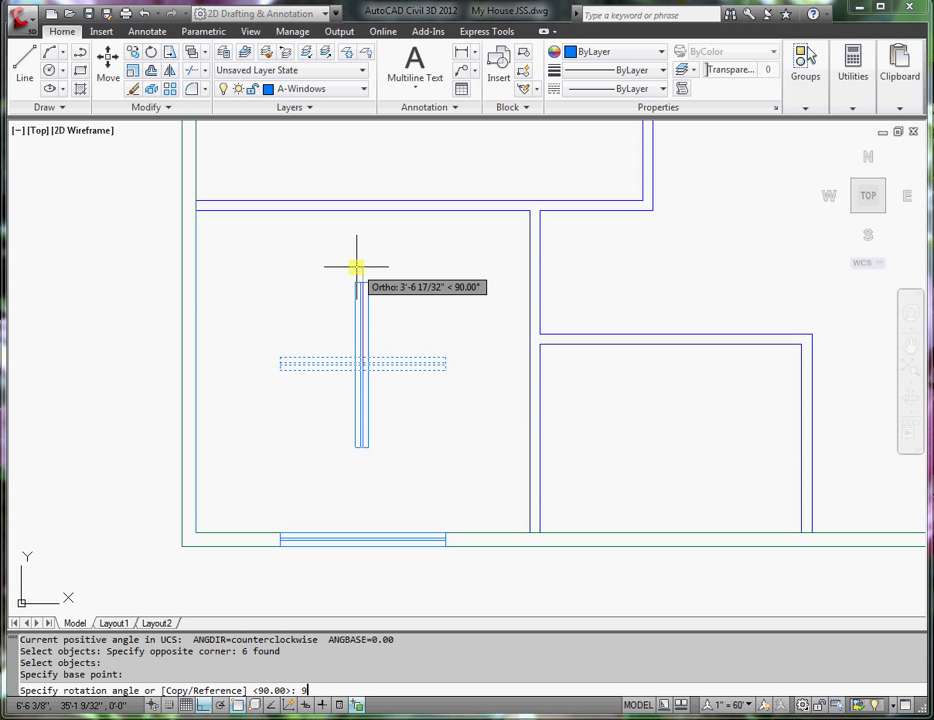
pyautogui.press('Return')
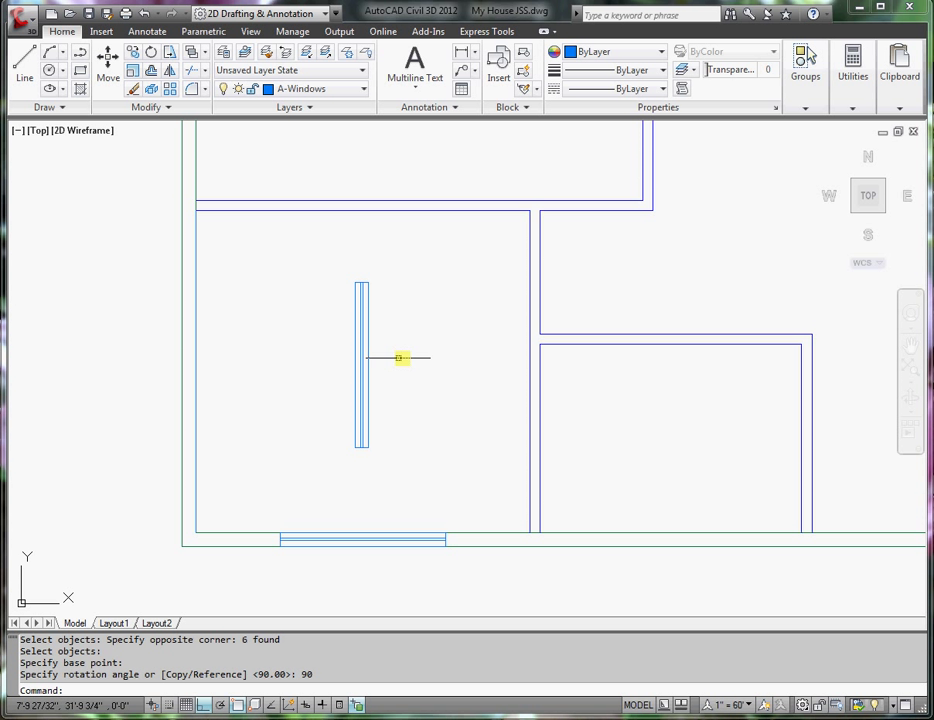
# - Move the vertical window from its midpoint into the room's left exterior wall
pyautogui.click(107, 65)
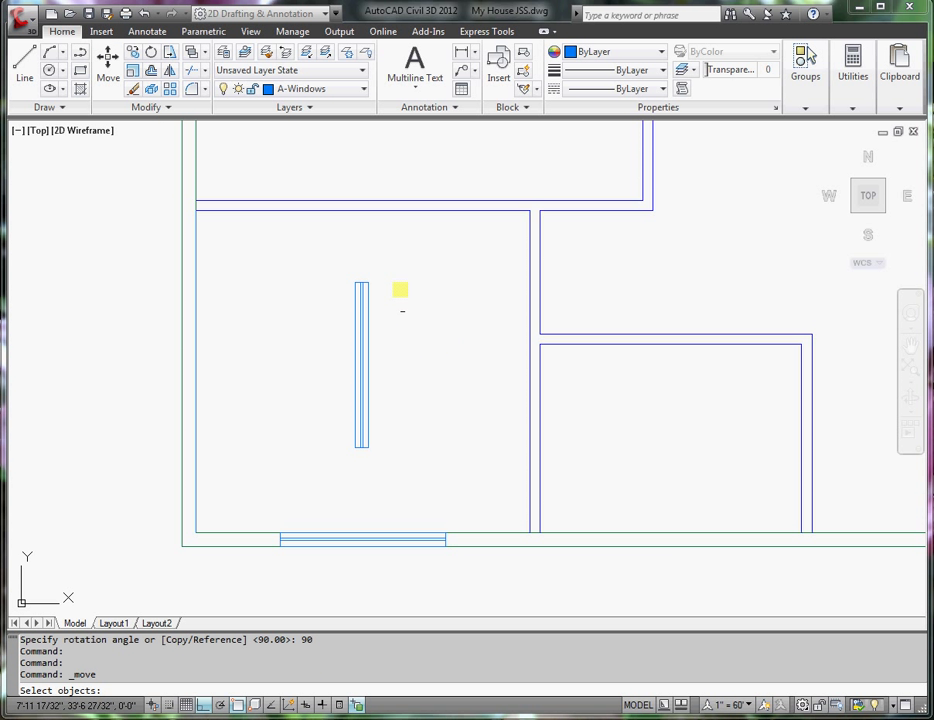
pyautogui.click(396, 268)
pyautogui.click(332, 480)
pyautogui.press('Return')
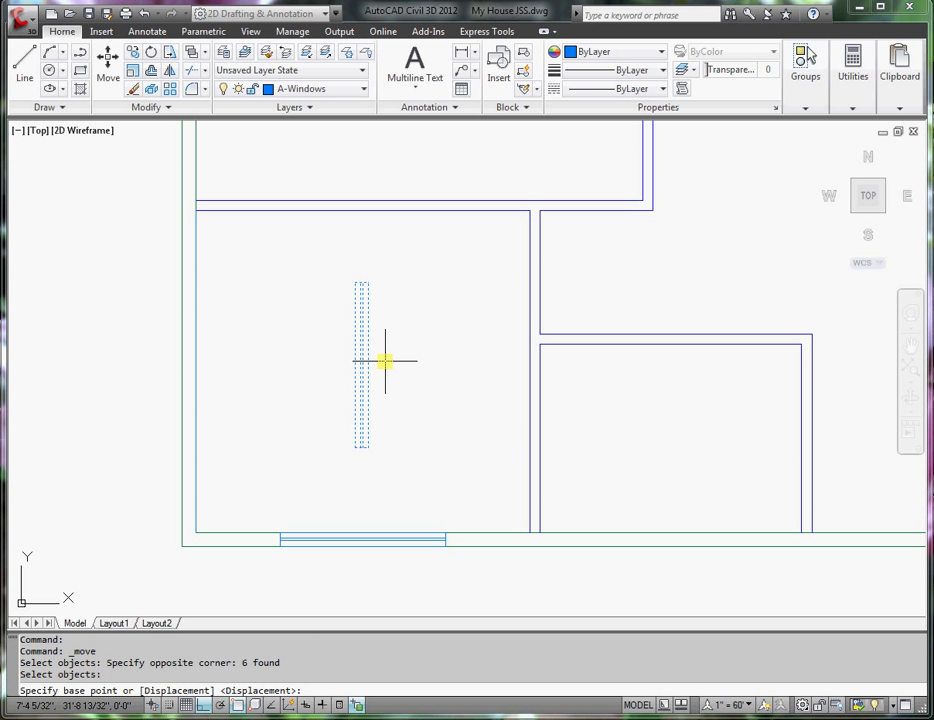
pyautogui.click(368, 366)
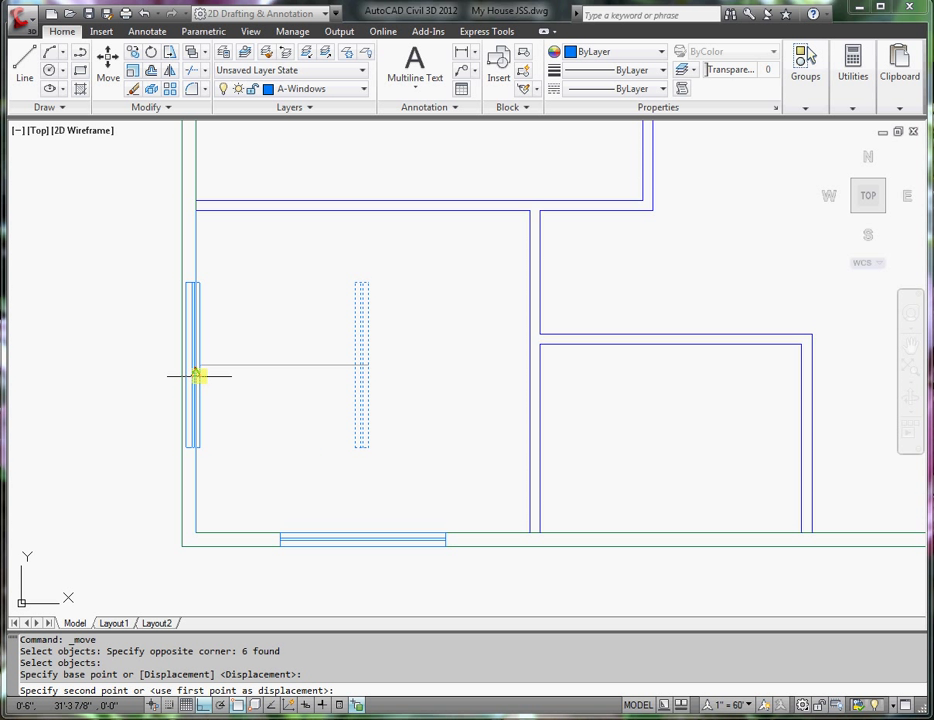
pyautogui.click(196, 371)
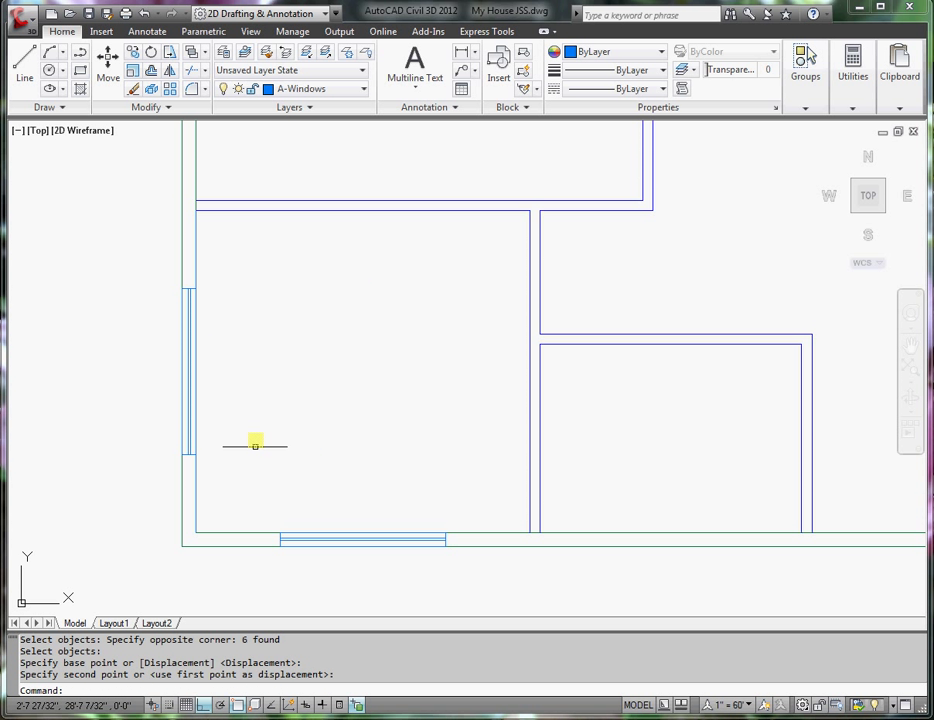
# - Erase the guide line along the inner left wall, leaving the side window in place
pyautogui.click(195, 245)
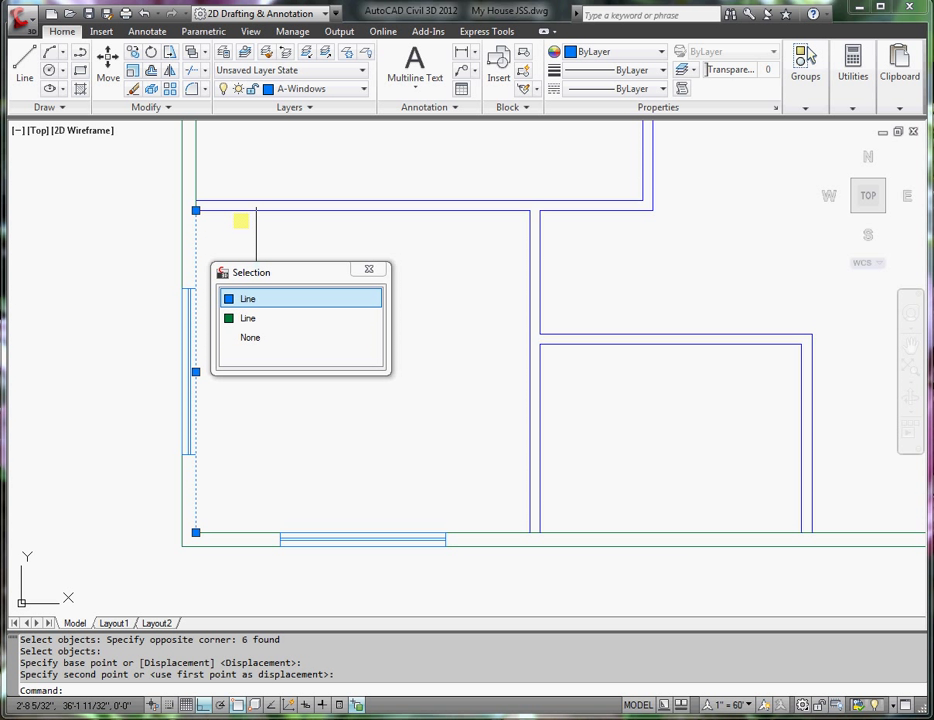
pyautogui.click(134, 90)
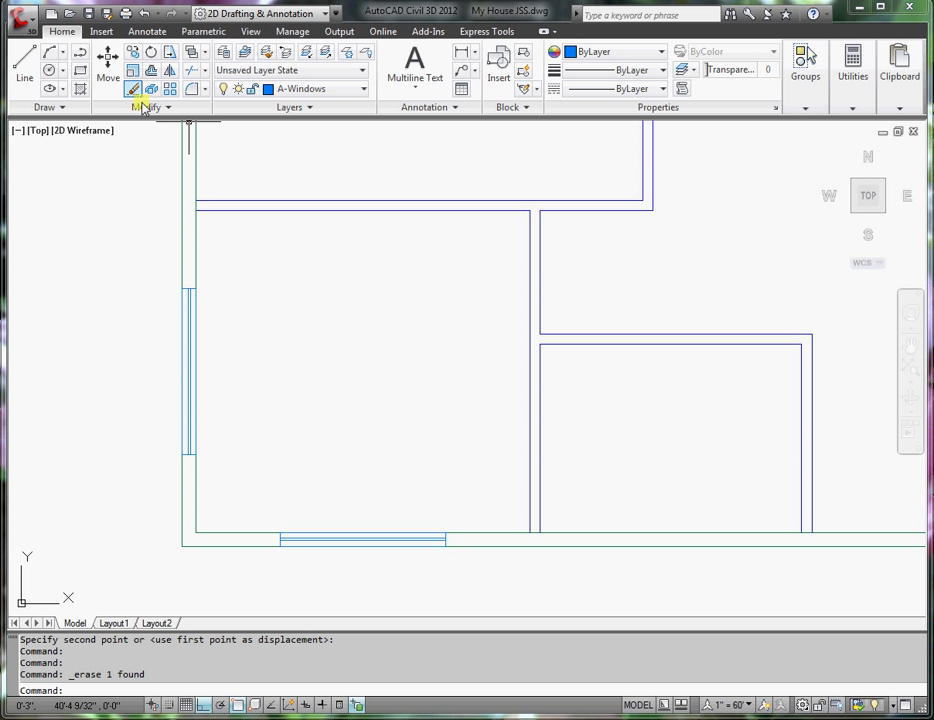
pyautogui.scroll(-2, 303, 379)
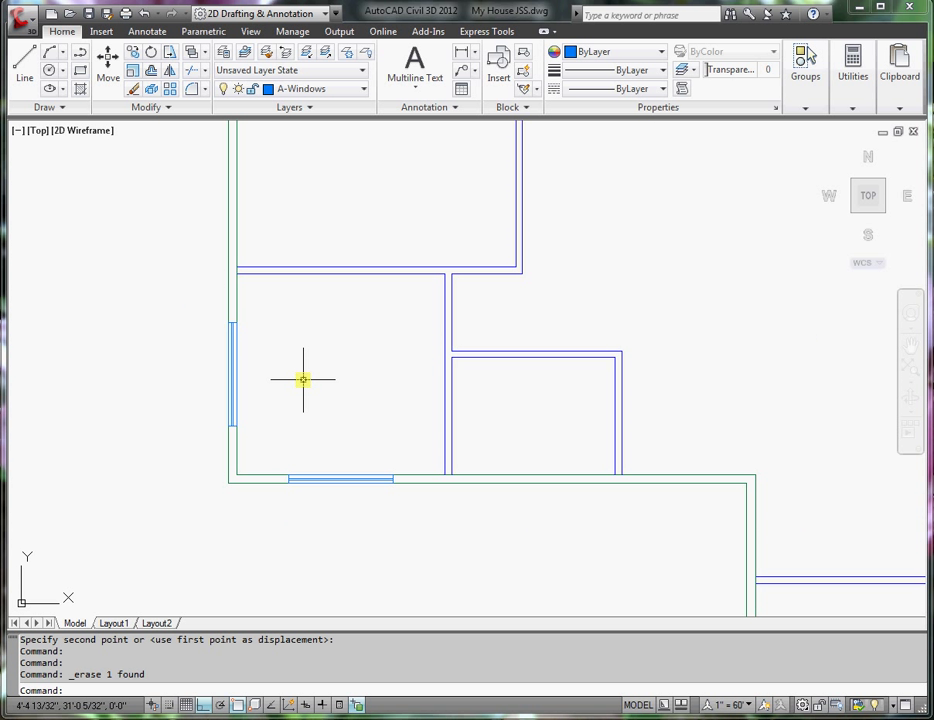
pyautogui.moveTo(302, 377)
pyautogui.mouseDown(button='middle')
pyautogui.moveTo(317, 394)
pyautogui.moveTo(317, 421)
pyautogui.mouseUp(button='middle')
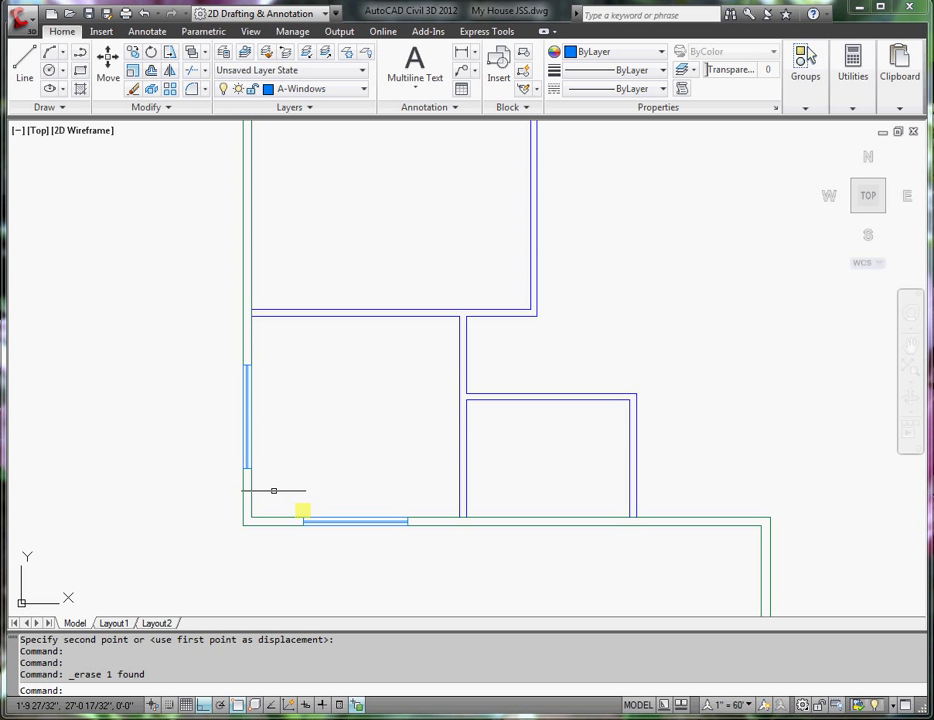